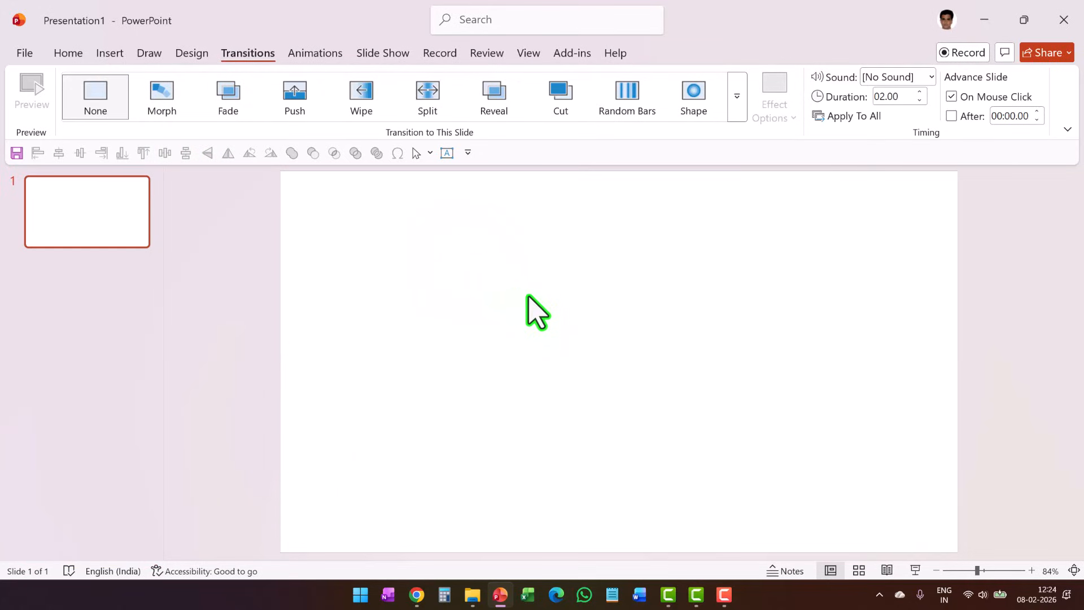
# Draw a circle in the middle of the blank slide with the Oval shape.
pyautogui.click(70, 53)
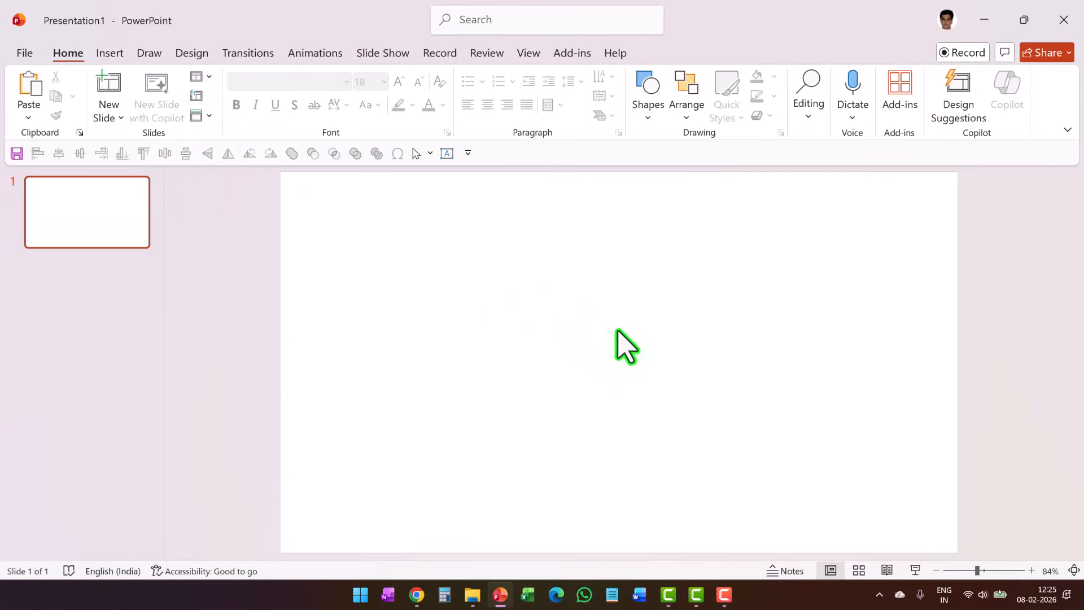
pyautogui.click(648, 107)
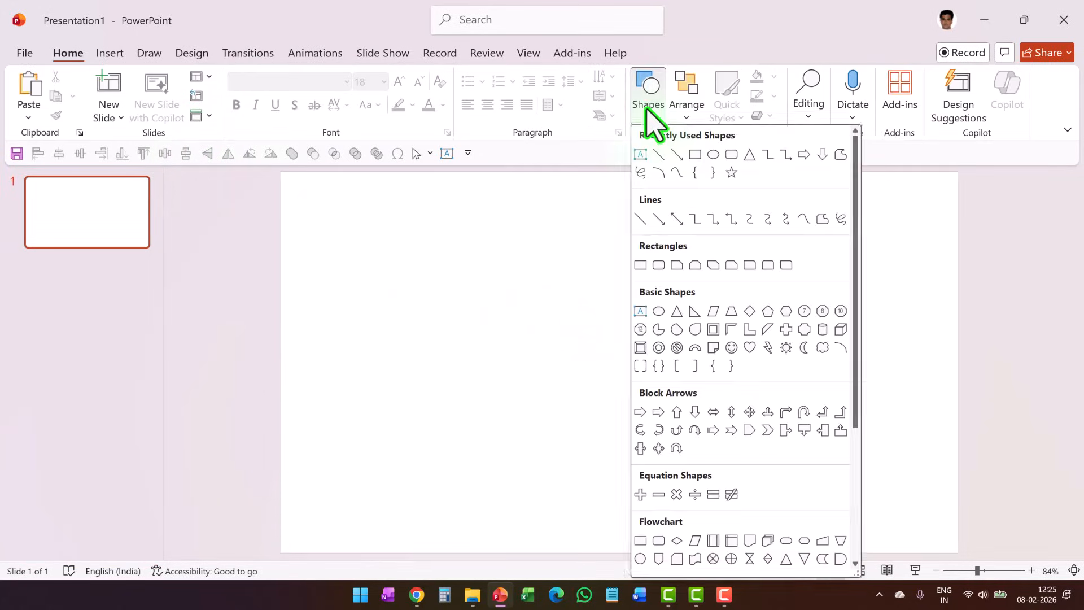
pyautogui.click(658, 311)
pyautogui.moveTo(533, 295); pyautogui.dragTo(644, 439)
# Duplicate the slide and fill the circle on the copy with red.
pyautogui.rightClick(108, 233)
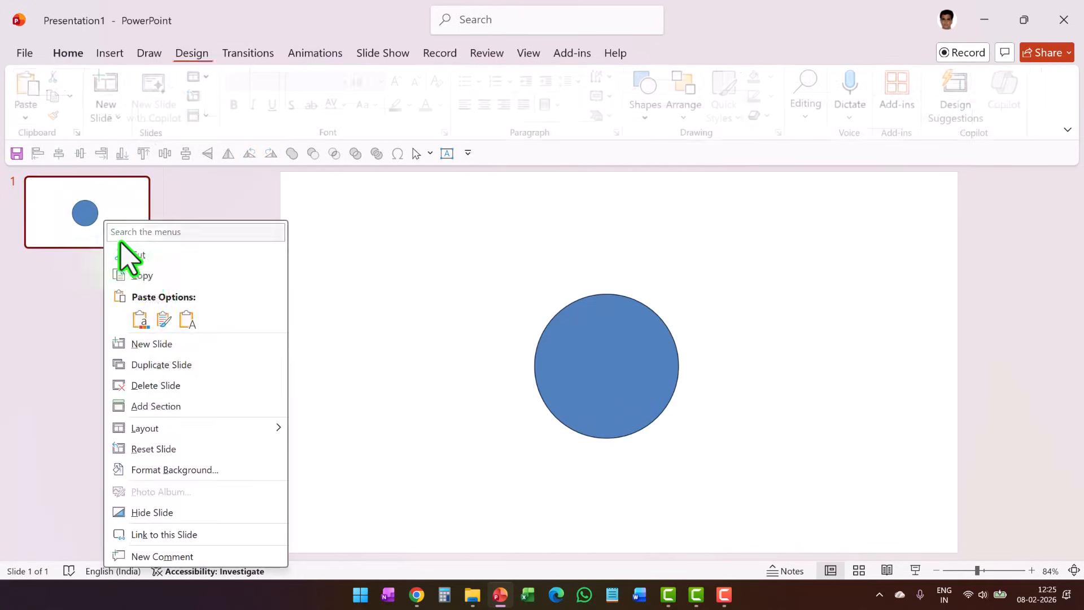
pyautogui.click(169, 364)
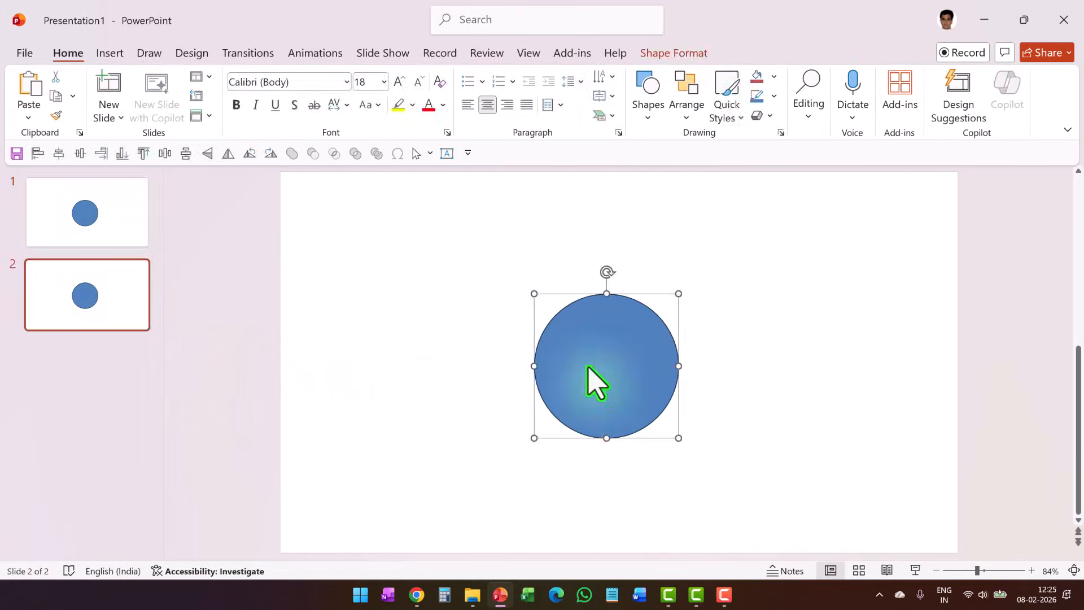
pyautogui.click(758, 77)
# Apply the Morph transition to slide 2 and compare it with slide 1 as the before and after states.
pyautogui.click(244, 54)
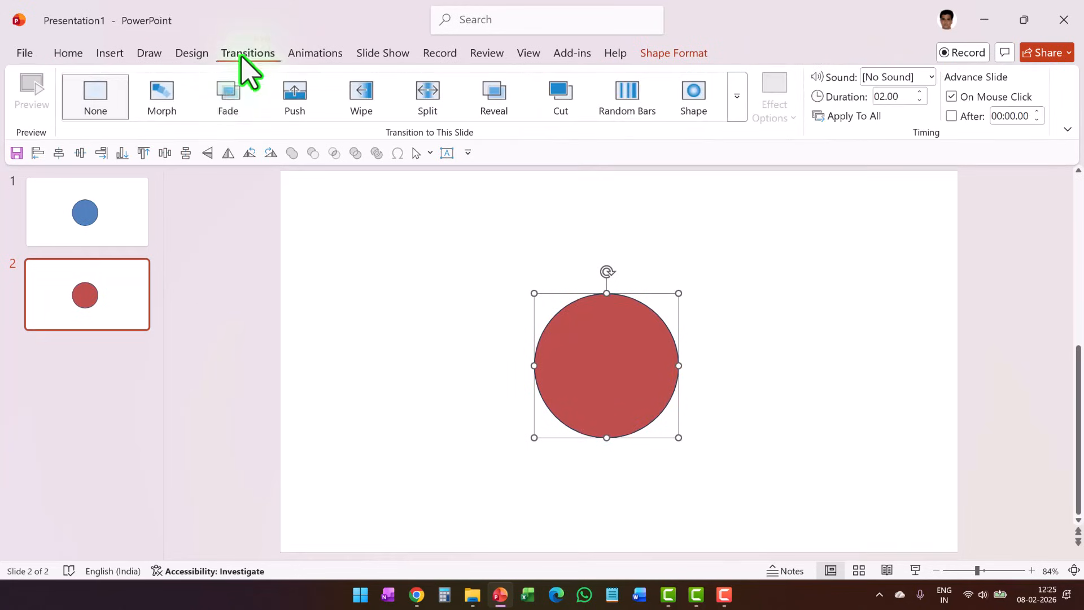
pyautogui.click(162, 99)
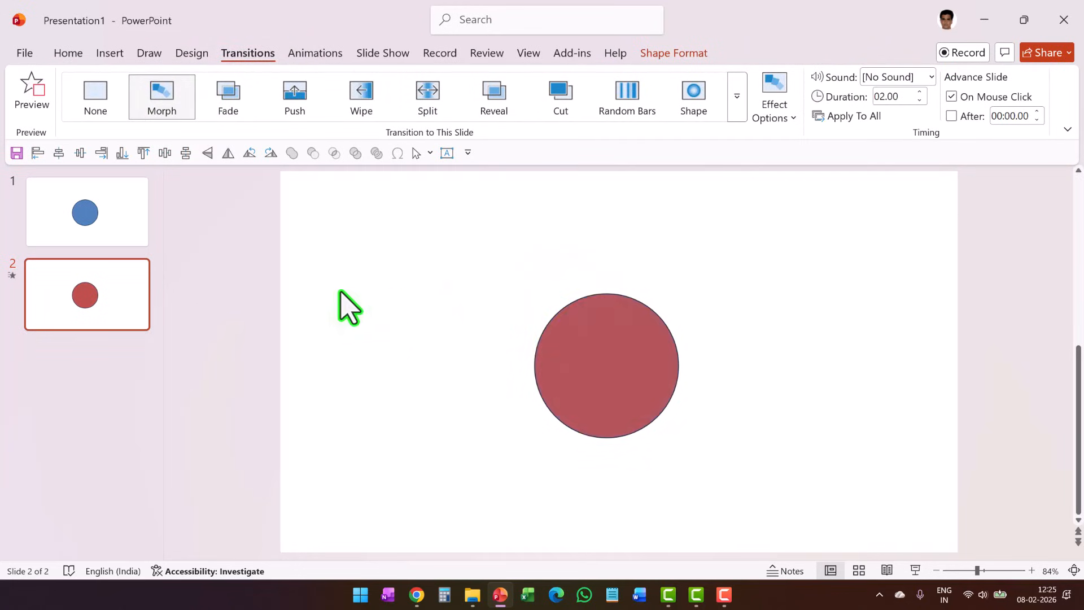
pyautogui.click(133, 215)
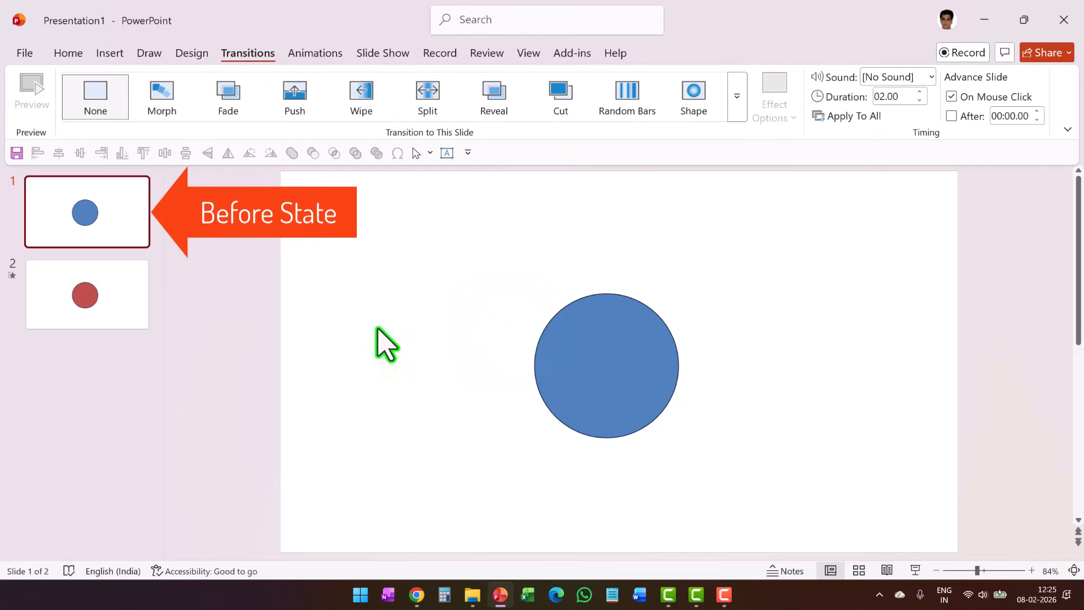
pyautogui.click(126, 310)
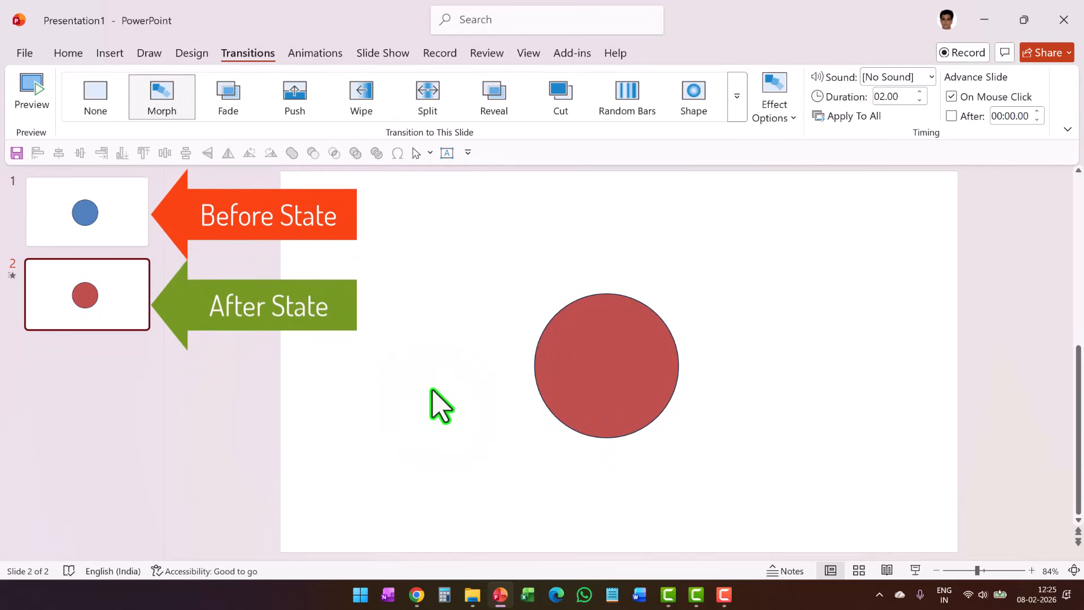
pyautogui.click(140, 240)
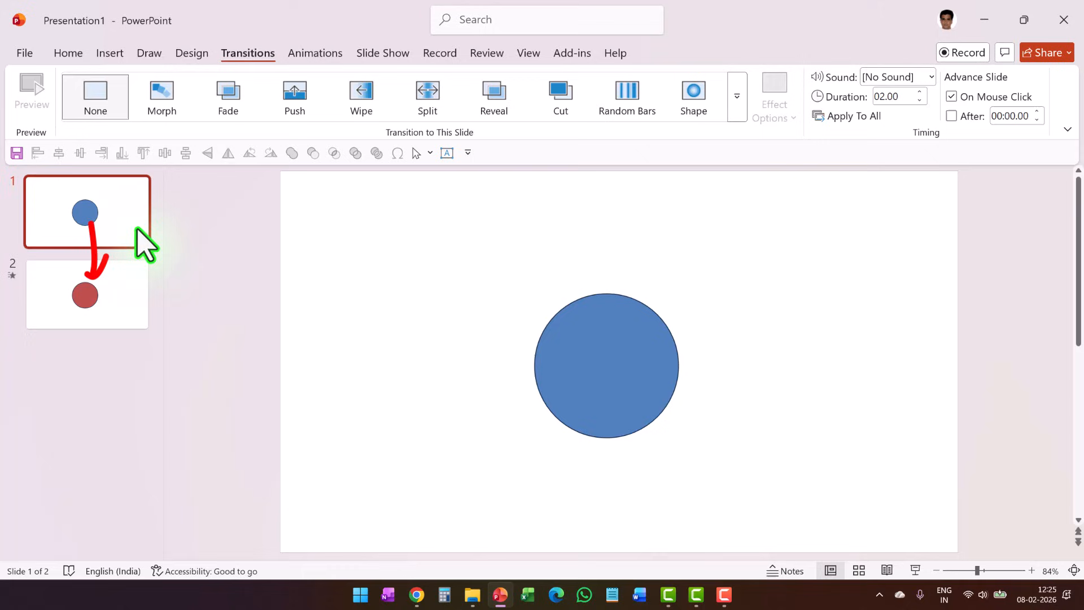
pyautogui.click(127, 302)
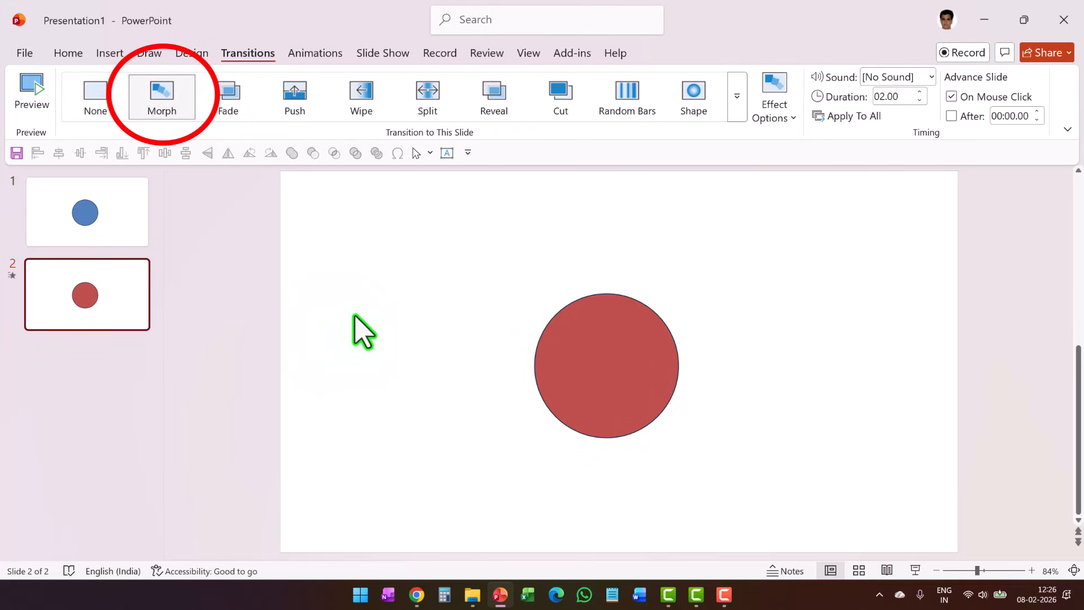
# Switch to Camtasia and add a yellow circle annotation to the left half of the canvas.
pyautogui.click(668, 595)
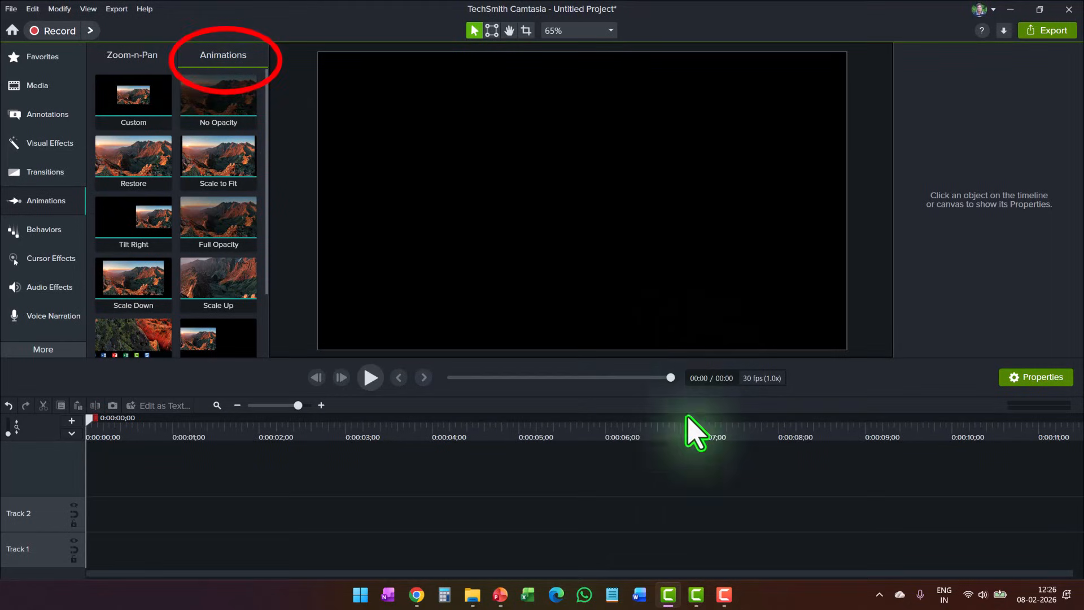
pyautogui.click(53, 114)
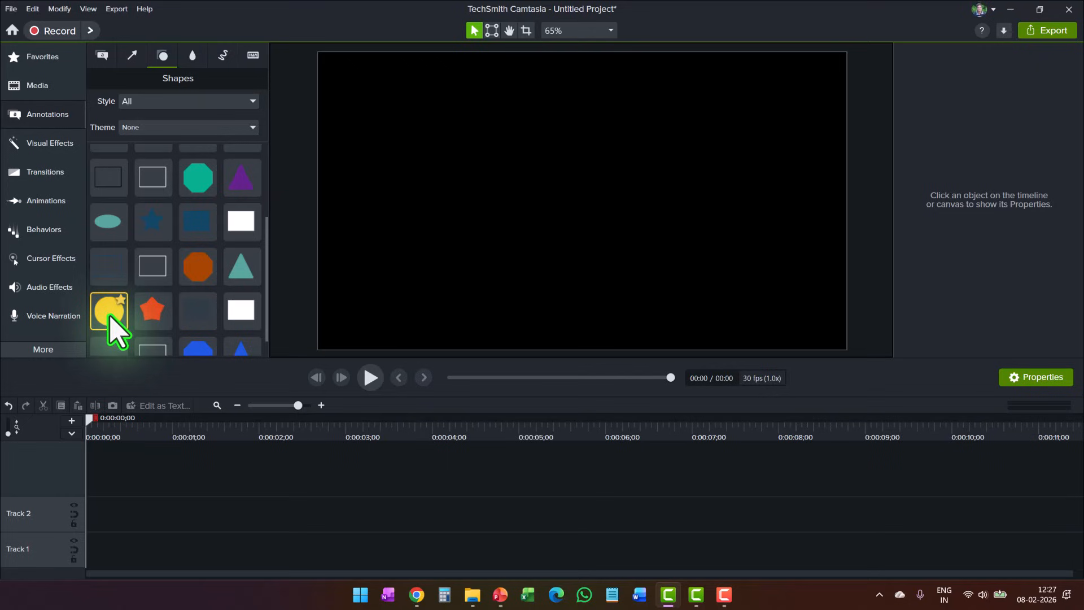
pyautogui.moveTo(110, 317); pyautogui.dragTo(432, 221)
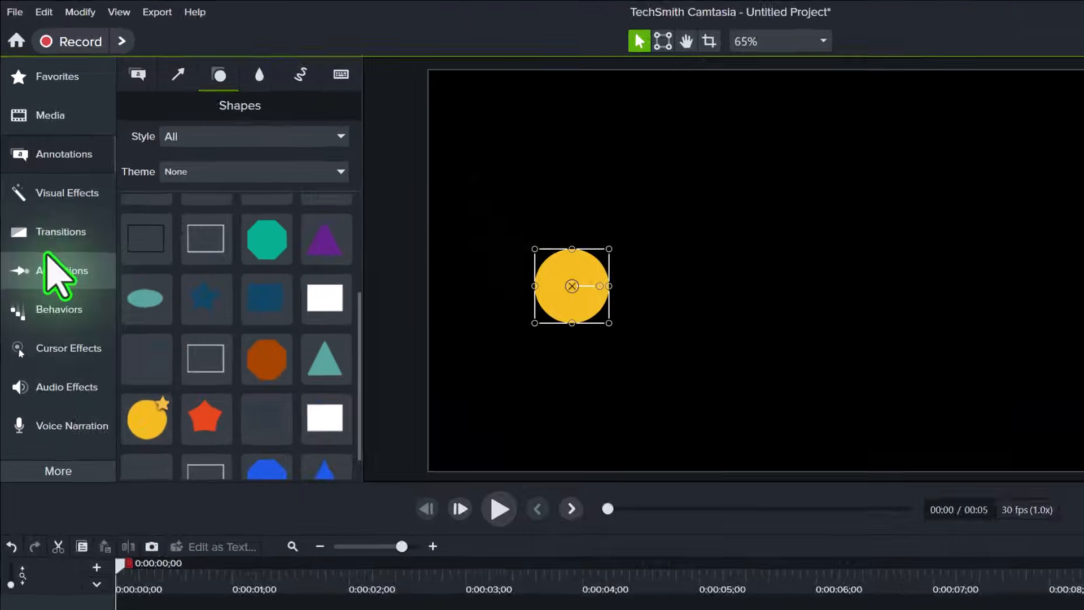
# Add a Custom animation to the circle clip and place it between about 1 and 2 seconds.
pyautogui.click(35, 199)
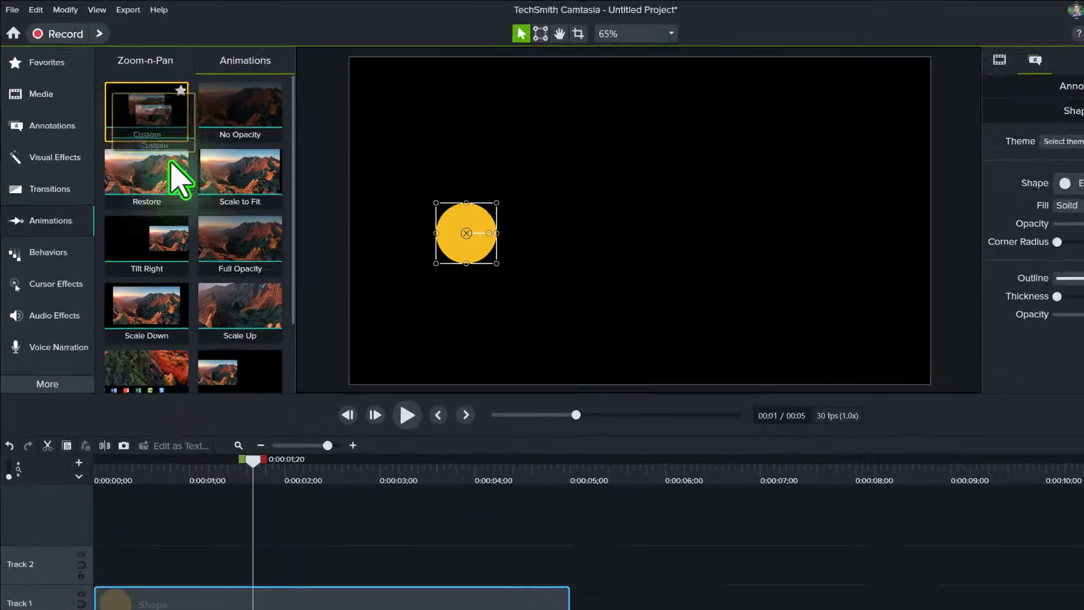
pyautogui.moveTo(224, 179); pyautogui.dragTo(228, 550)
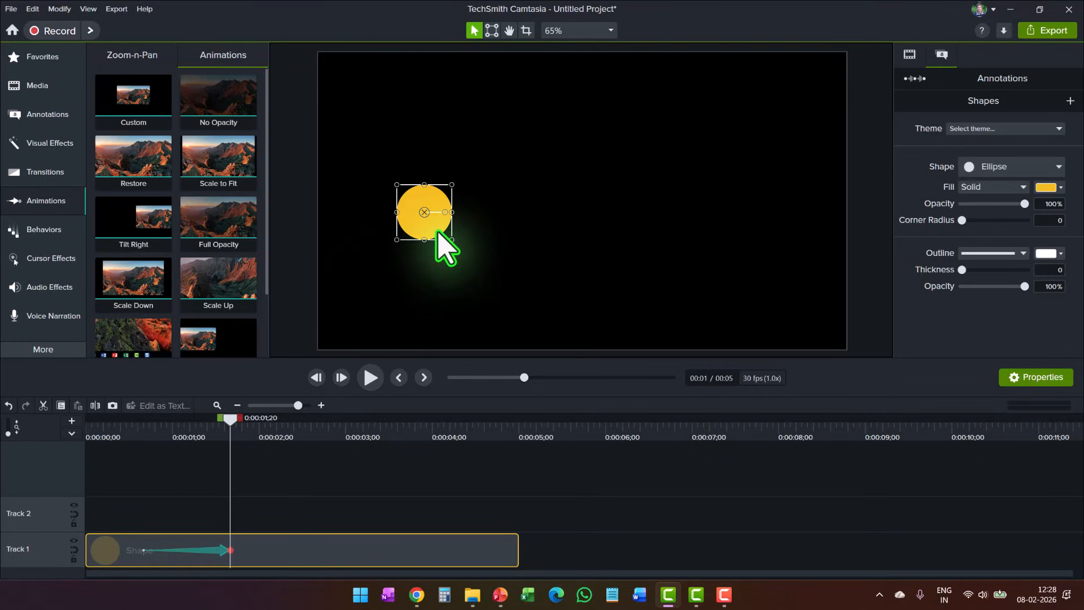
pyautogui.moveTo(201, 551); pyautogui.dragTo(232, 551)
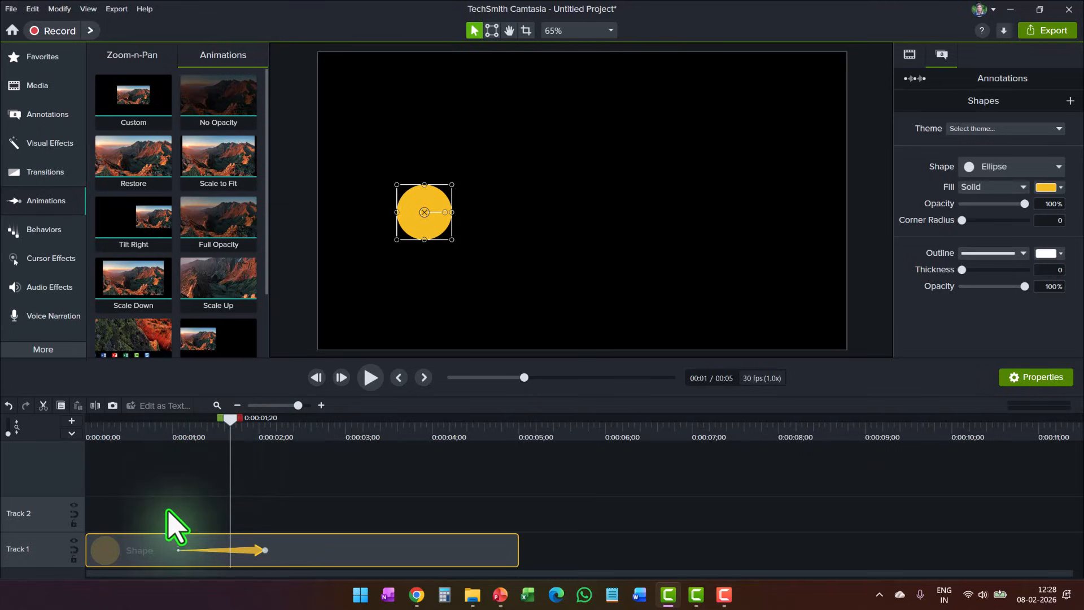
# Set the circle's fill to dark red at a point after the animation ends, at about 0:00:02;16.
pyautogui.moveTo(148, 452); pyautogui.dragTo(319, 483)
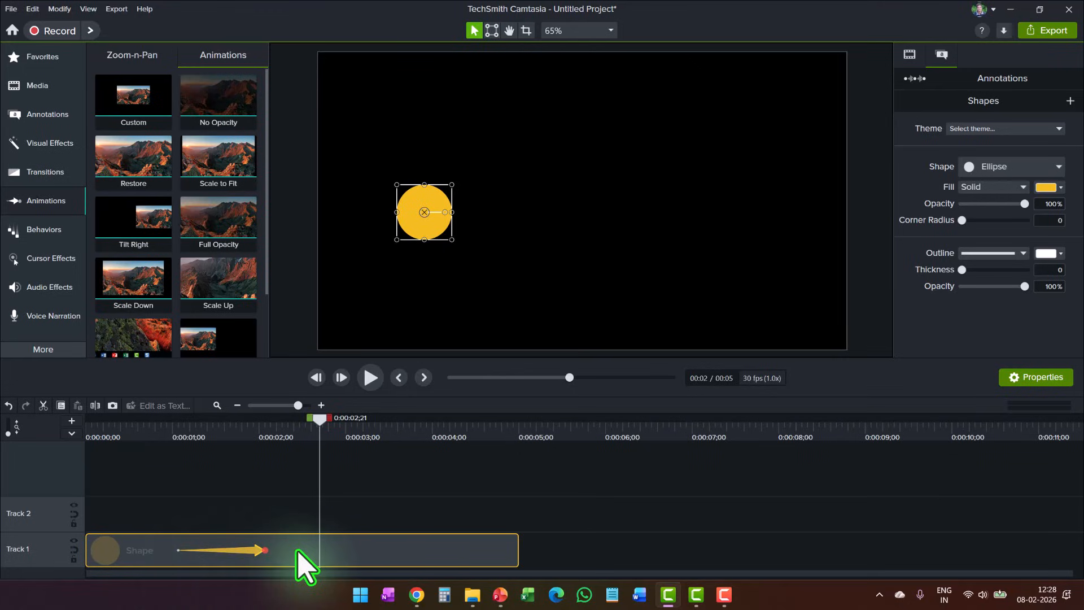
pyautogui.click(311, 428)
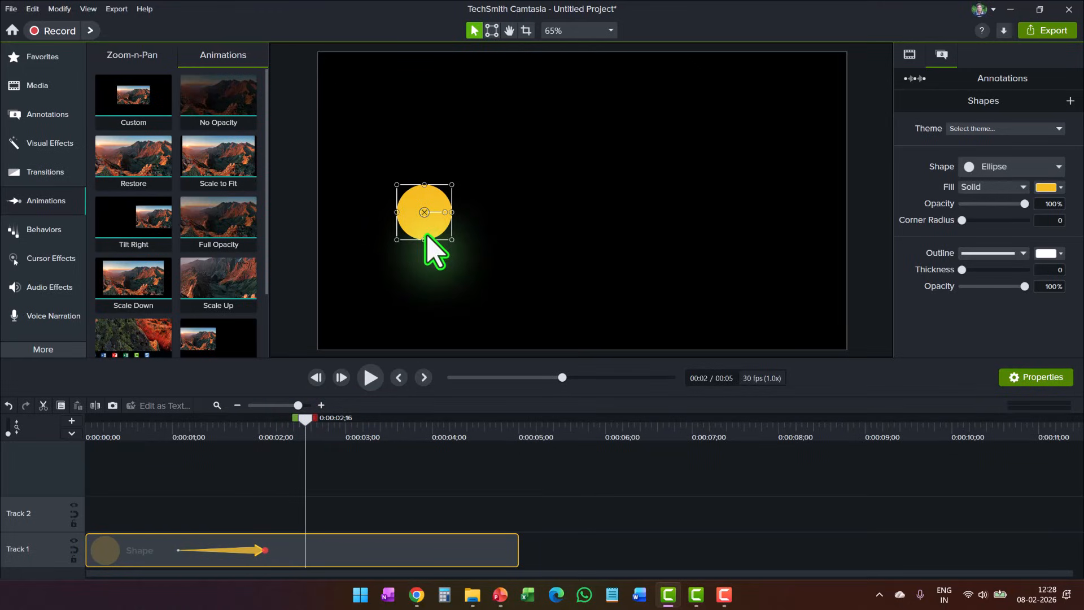
pyautogui.click(1062, 187)
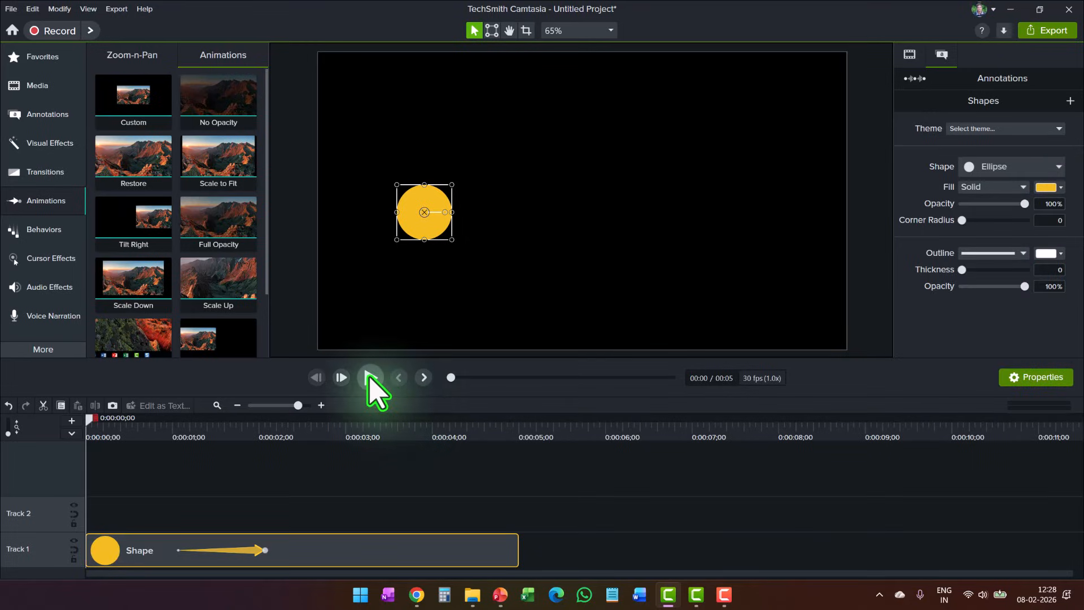
# Preview the circle's color animation, compare it with slide 2 in PowerPoint, and scrub through the animation in Camtasia.
pyautogui.click(371, 379)
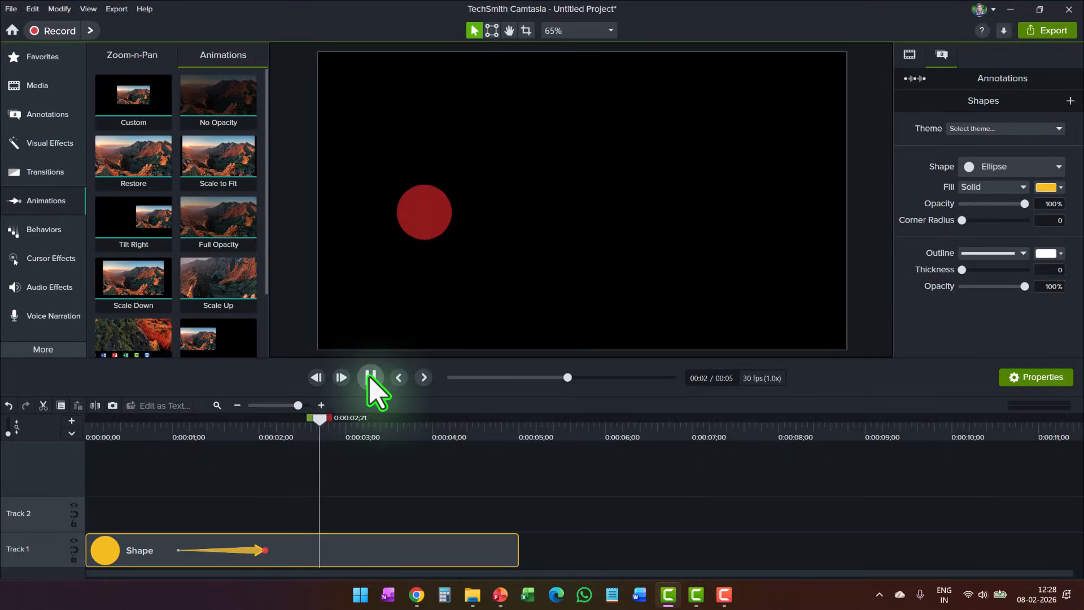
pyautogui.click(370, 377)
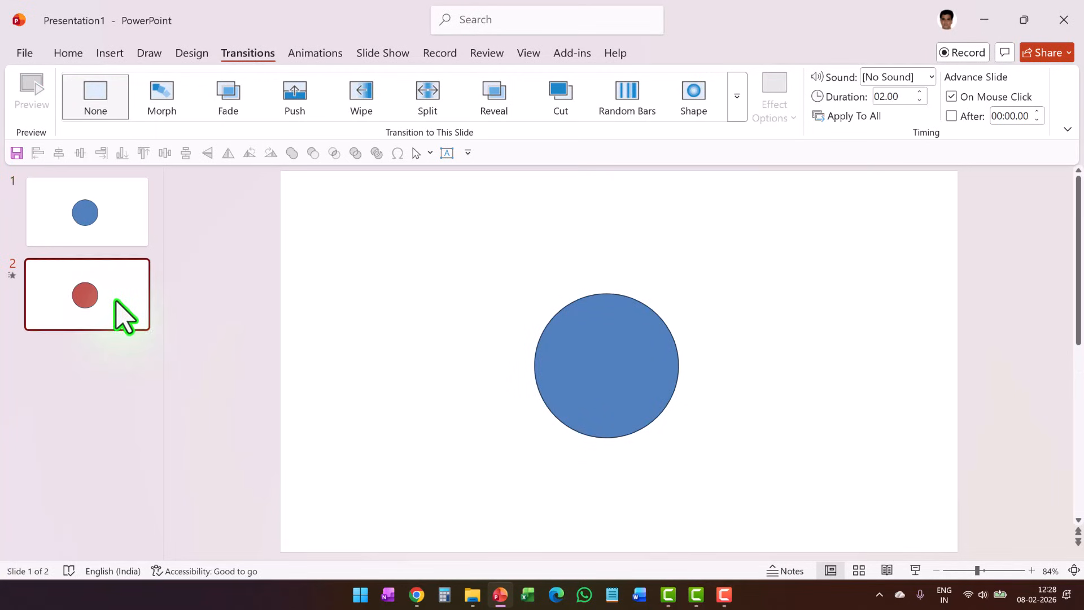
pyautogui.click(116, 302)
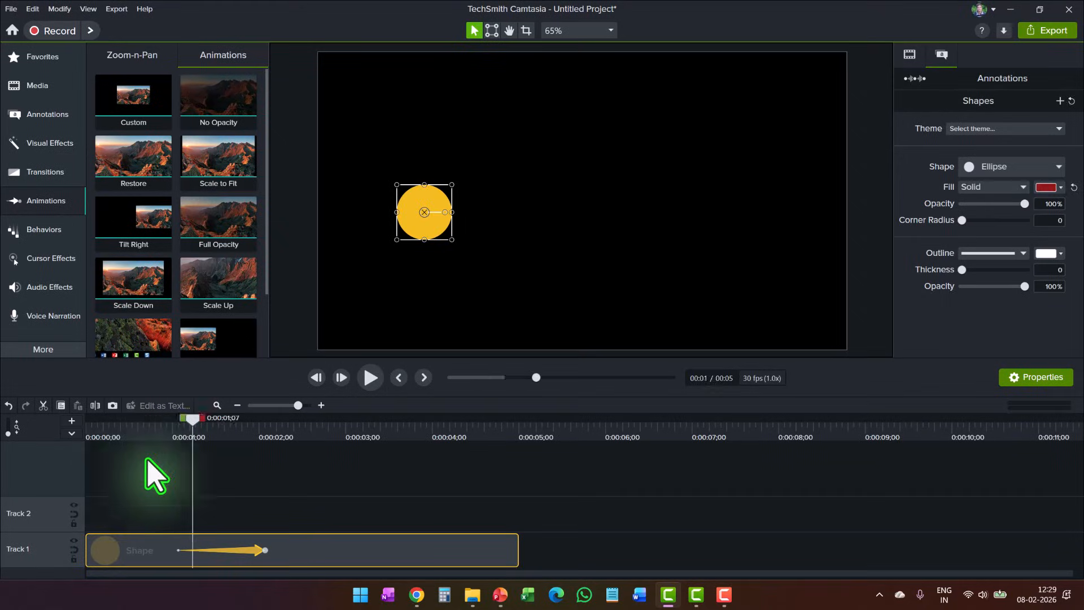
pyautogui.moveTo(150, 472); pyautogui.dragTo(308, 509)
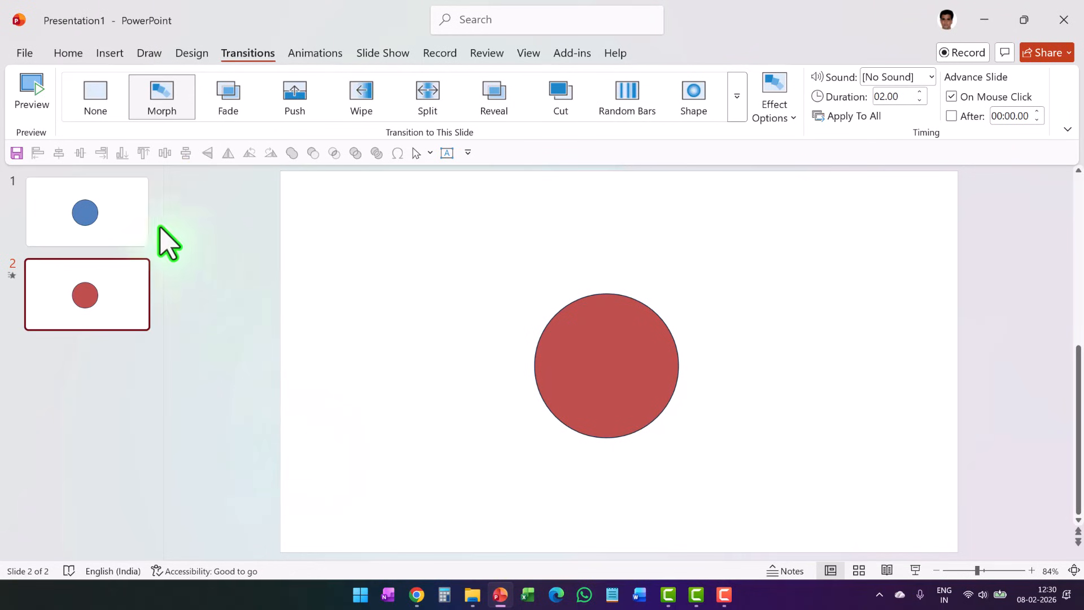
# Review both Morph slides and the transition duration in PowerPoint, then examine the animation's length on the Camtasia timeline.
pyautogui.click(109, 225)
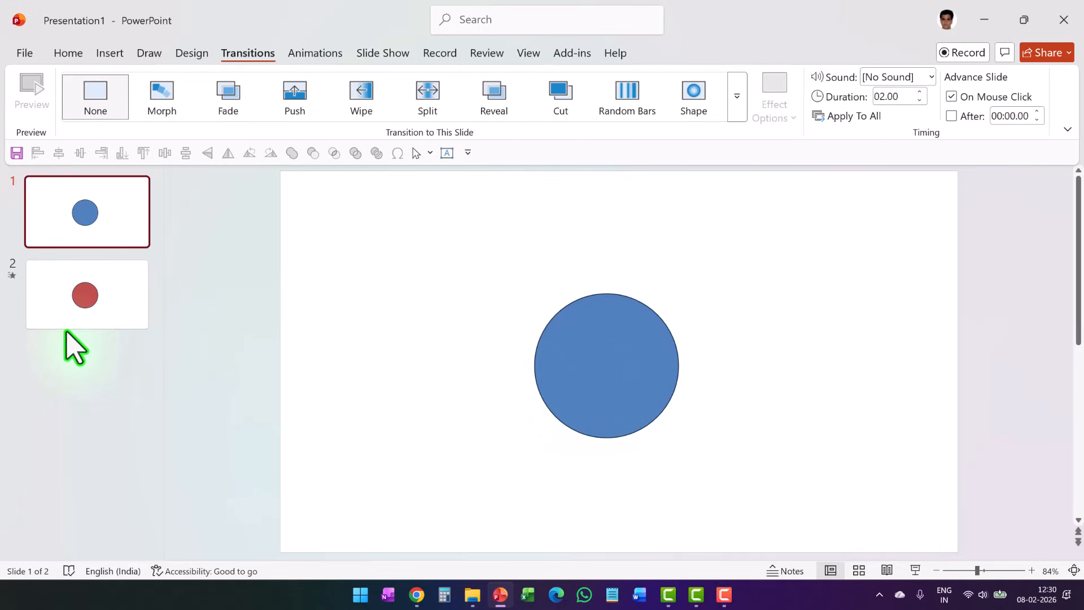
pyautogui.click(79, 320)
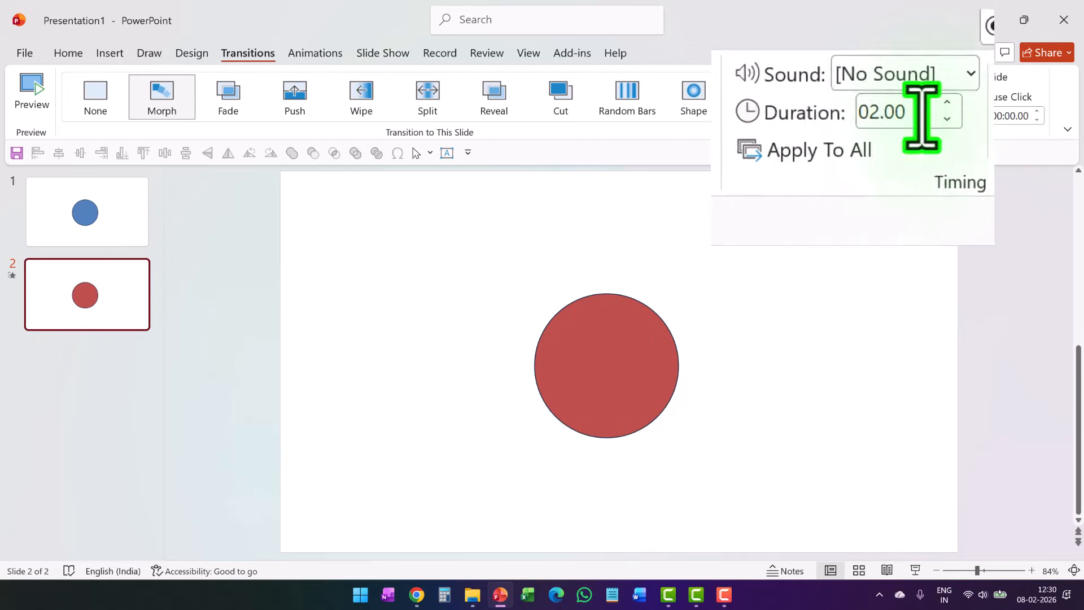
pyautogui.click(668, 594)
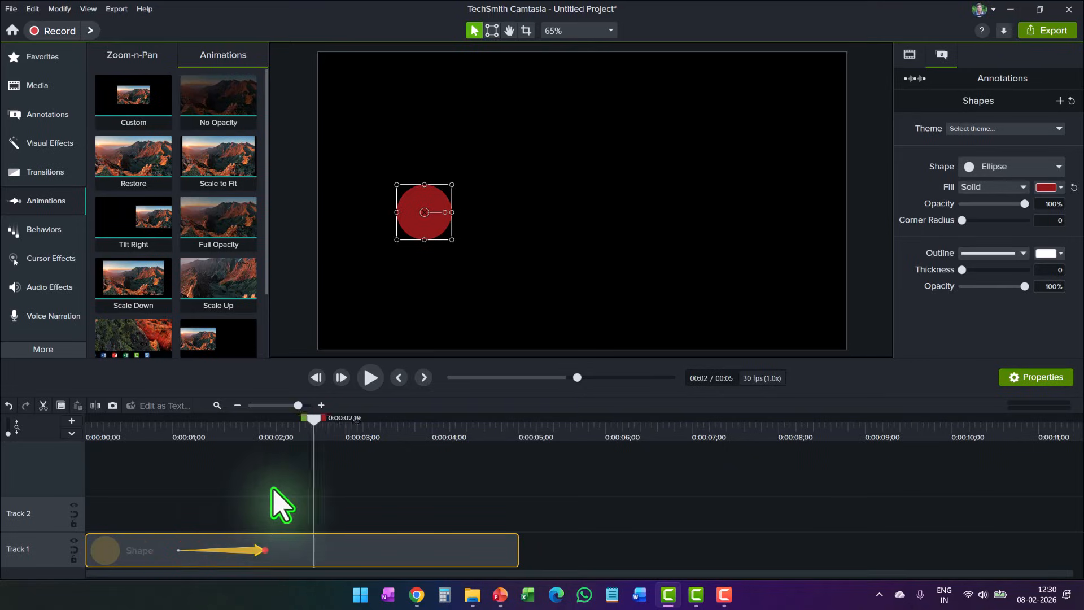
pyautogui.click(182, 505)
pyautogui.moveTo(177, 493); pyautogui.dragTo(265, 507)
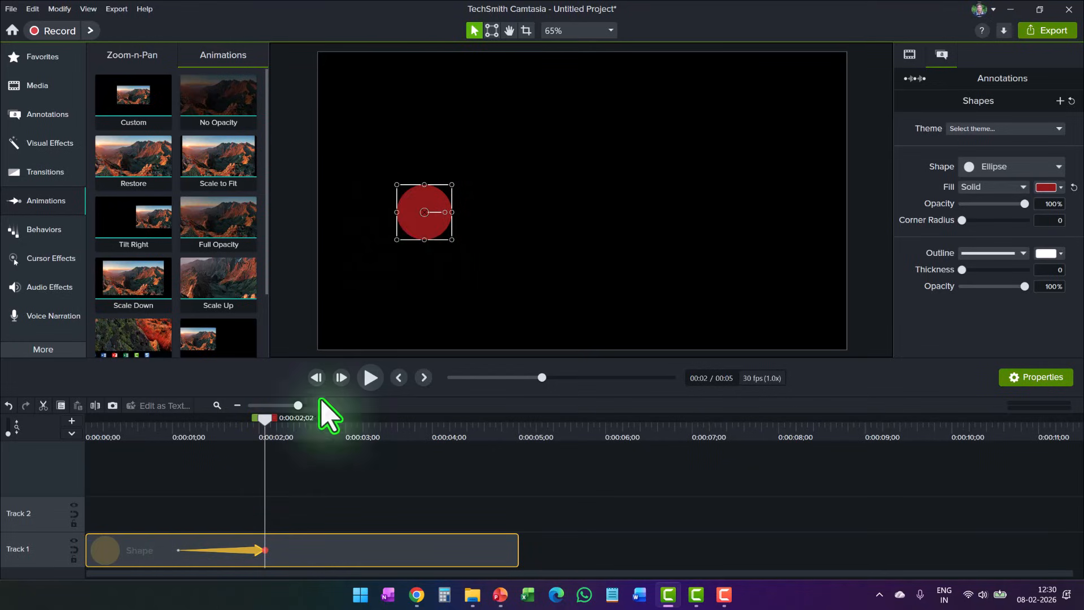
# Shorten the circle's animation by moving its start to about 0:00:01;17, and preview it.
pyautogui.moveTo(179, 550); pyautogui.dragTo(222, 549)
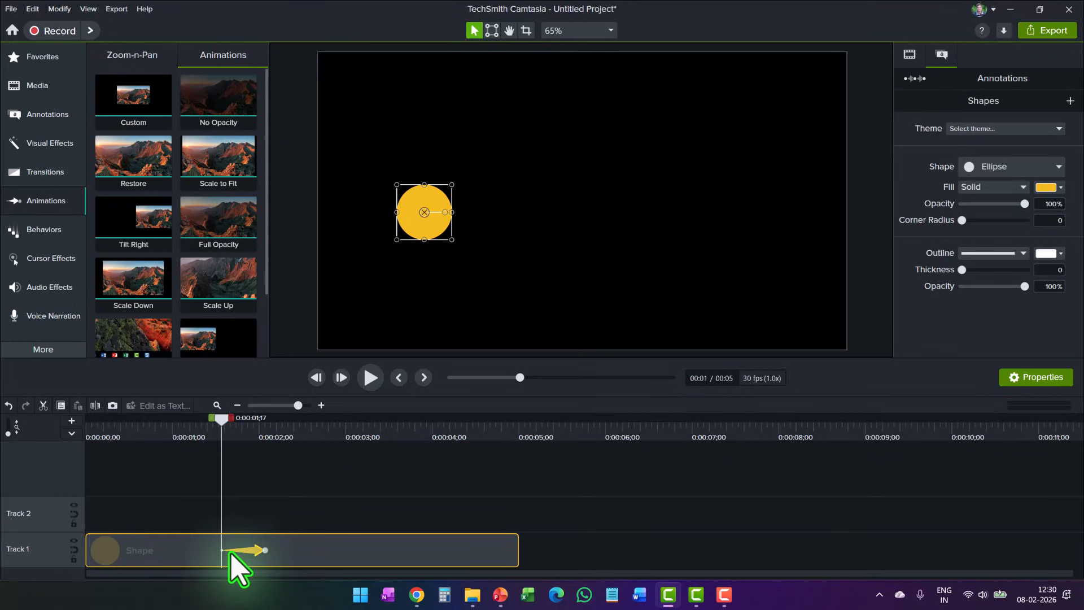
pyautogui.click(369, 379)
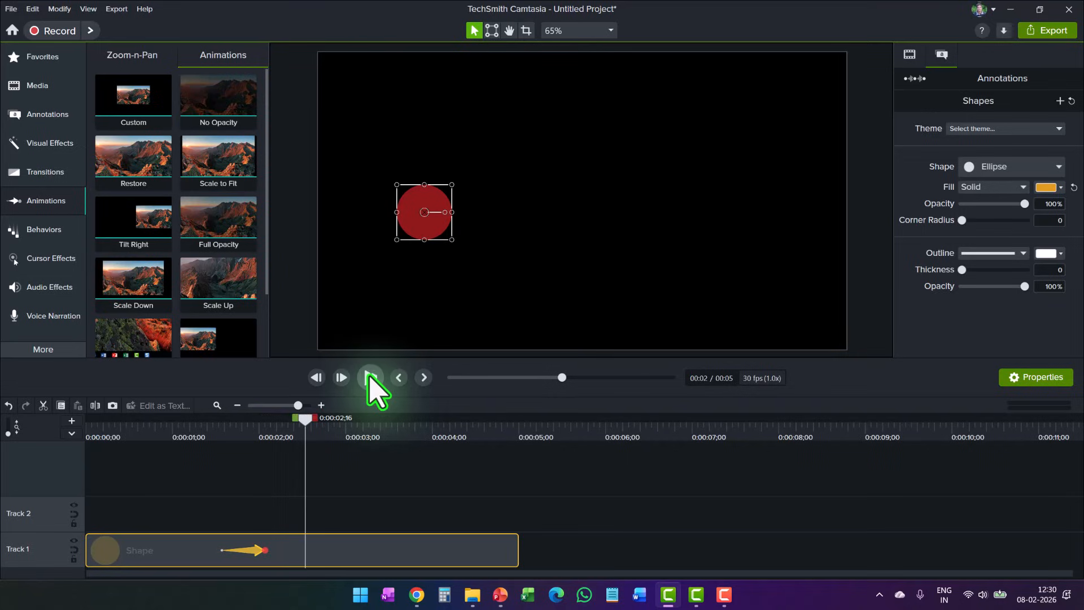
pyautogui.click(370, 377)
# Lengthen the circle's animation by moving its start to before the 1-second mark, and preview it from about 0:00:00;19.
pyautogui.moveTo(222, 551); pyautogui.dragTo(152, 552)
pyautogui.moveTo(153, 425); pyautogui.dragTo(138, 440)
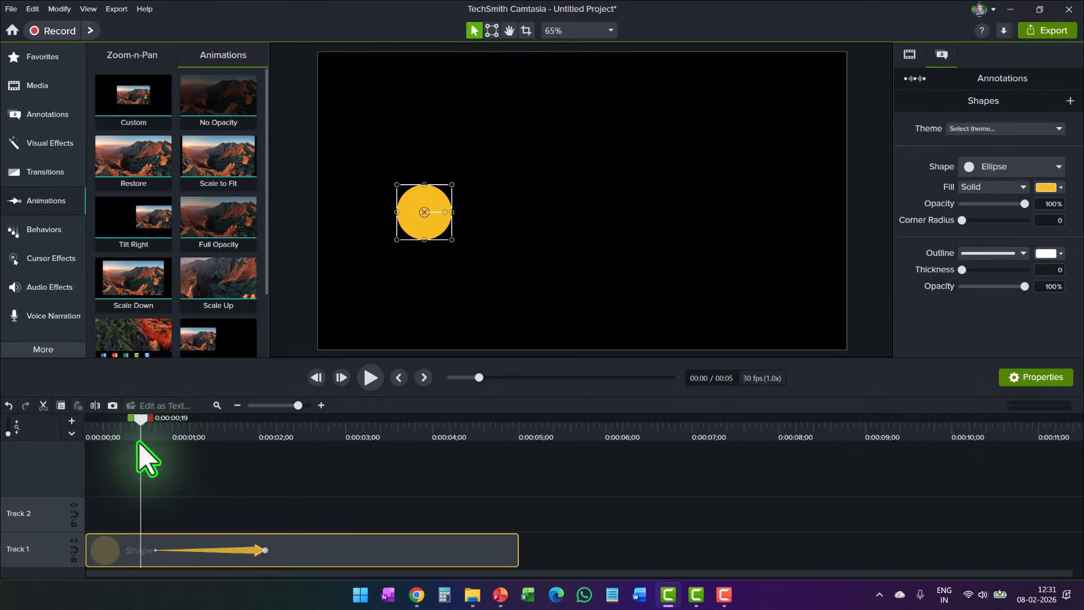
pyautogui.click(371, 381)
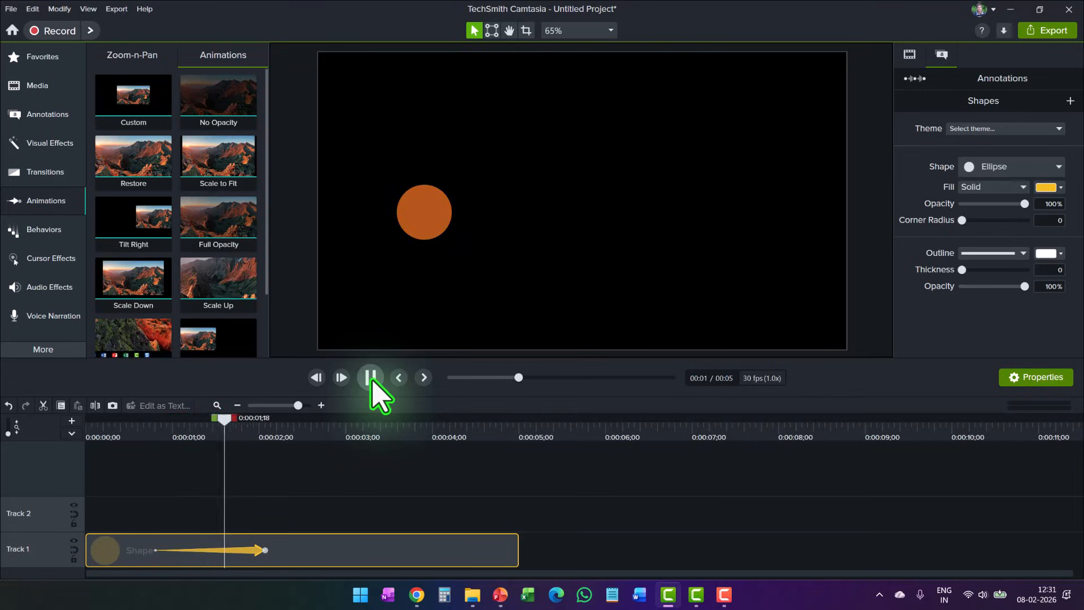
pyautogui.click(371, 379)
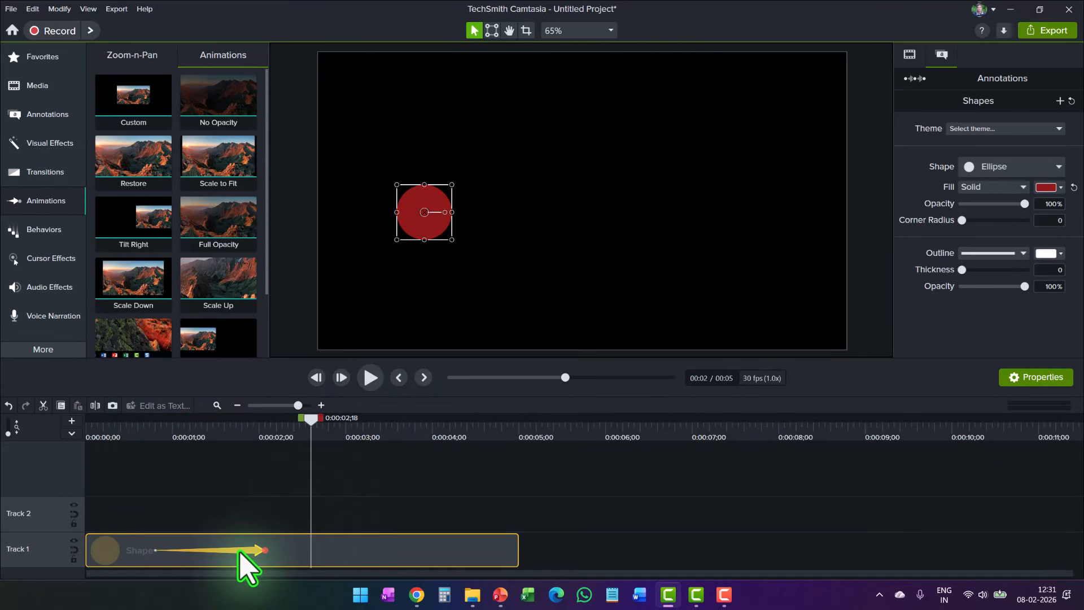
# Check the Morph slide in PowerPoint, then return to Camtasia and move the red circle to the canvas's right side at 0:00:02;18.
pyautogui.click(510, 593)
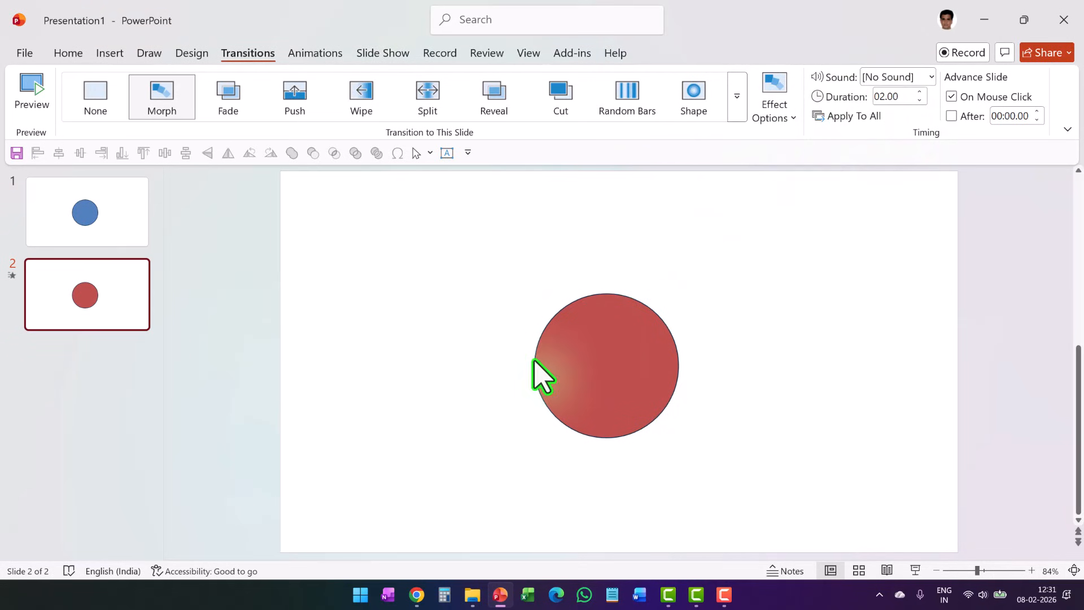
pyautogui.hotkey('alt', 'Tab')
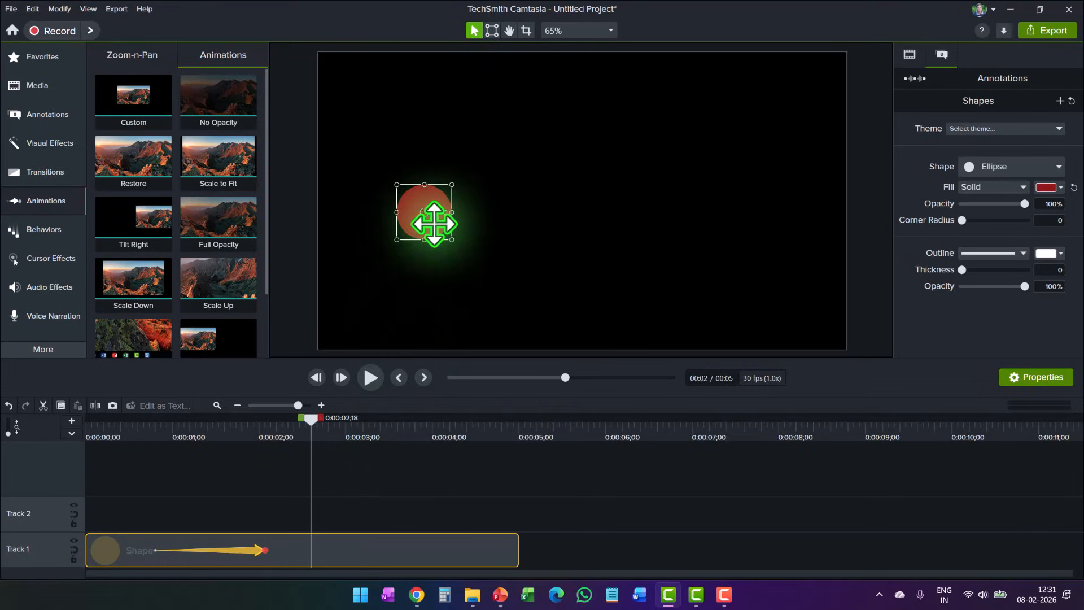
pyautogui.moveTo(436, 223); pyautogui.dragTo(738, 212)
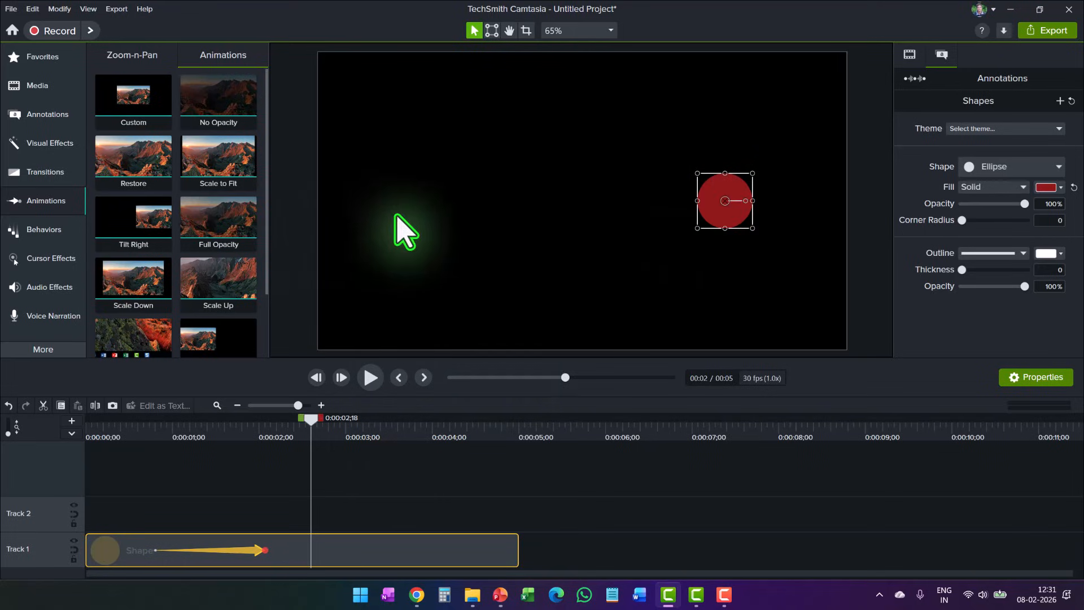
# Preview the circle's color and position animation from about 0:00:00;16 to just past the 2-second mark.
pyautogui.moveTo(313, 419); pyautogui.dragTo(131, 435)
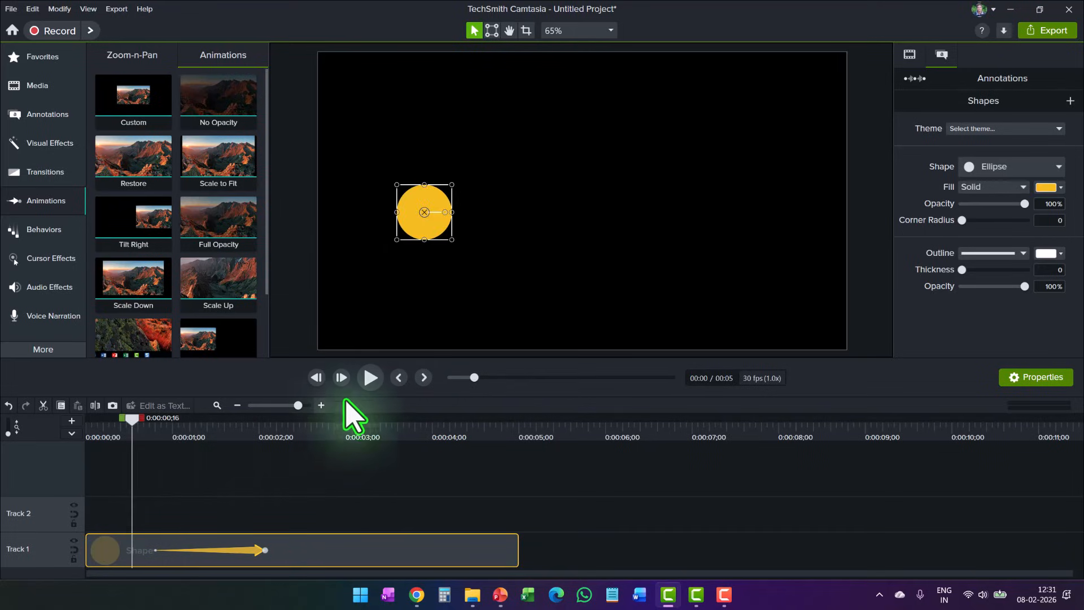
pyautogui.click(370, 377)
pyautogui.click(370, 377)
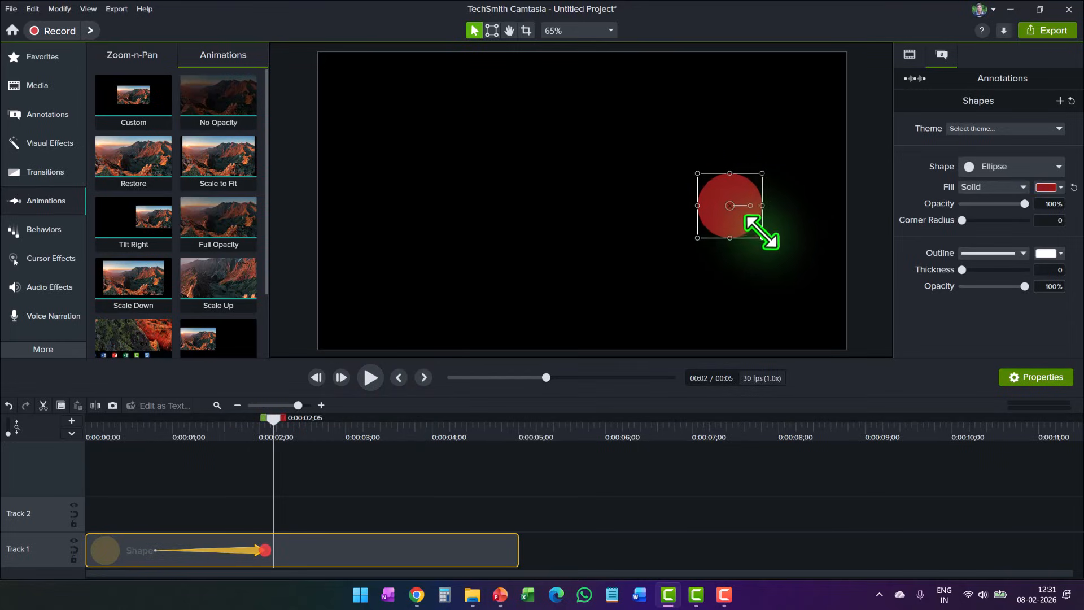
# Enlarge the red circle to about twice its size at 0:00:02;05, and preview the animation from about 0:00:00;15.
pyautogui.moveTo(762, 232); pyautogui.dragTo(812, 274)
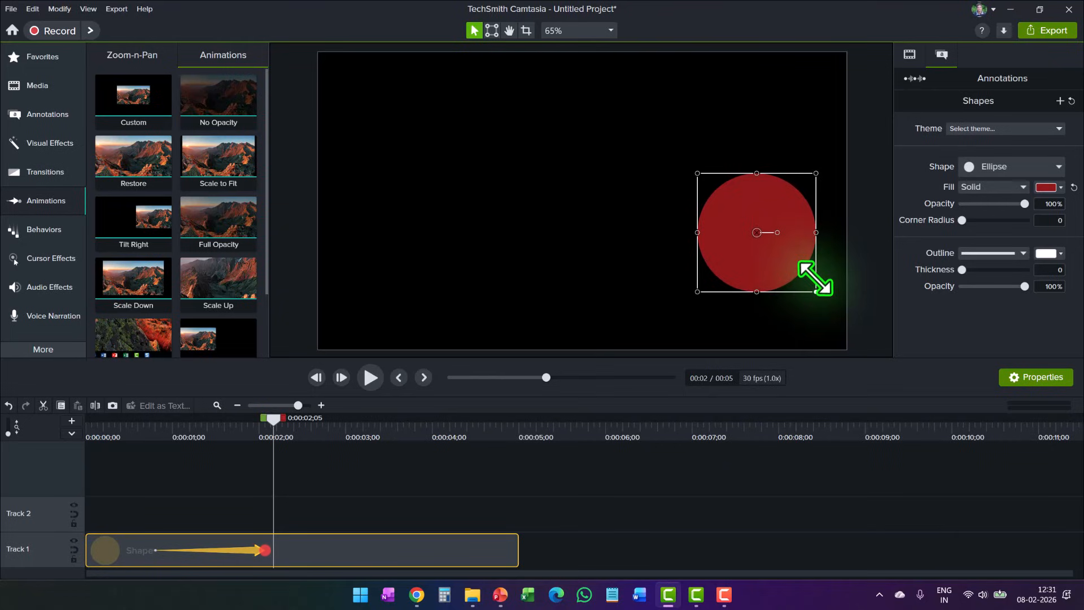
pyautogui.moveTo(274, 424); pyautogui.dragTo(134, 480)
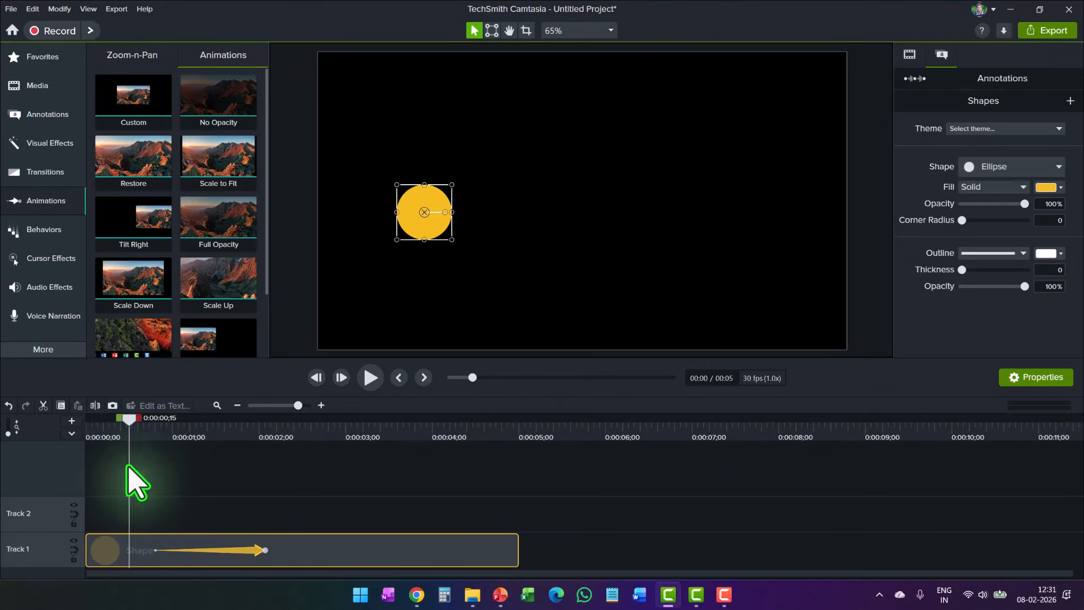
pyautogui.click(370, 378)
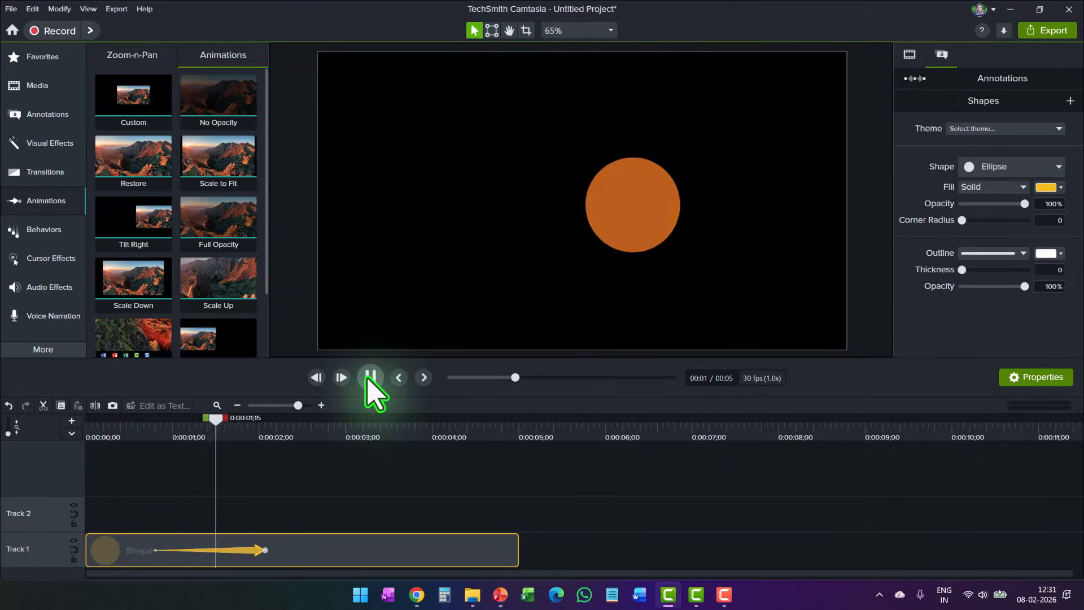
pyautogui.click(370, 378)
# Try fading the red circle's fill to 0% opacity, preview the fade from about 0:00:00;17, and restore the opacity to 100%.
pyautogui.click(731, 242)
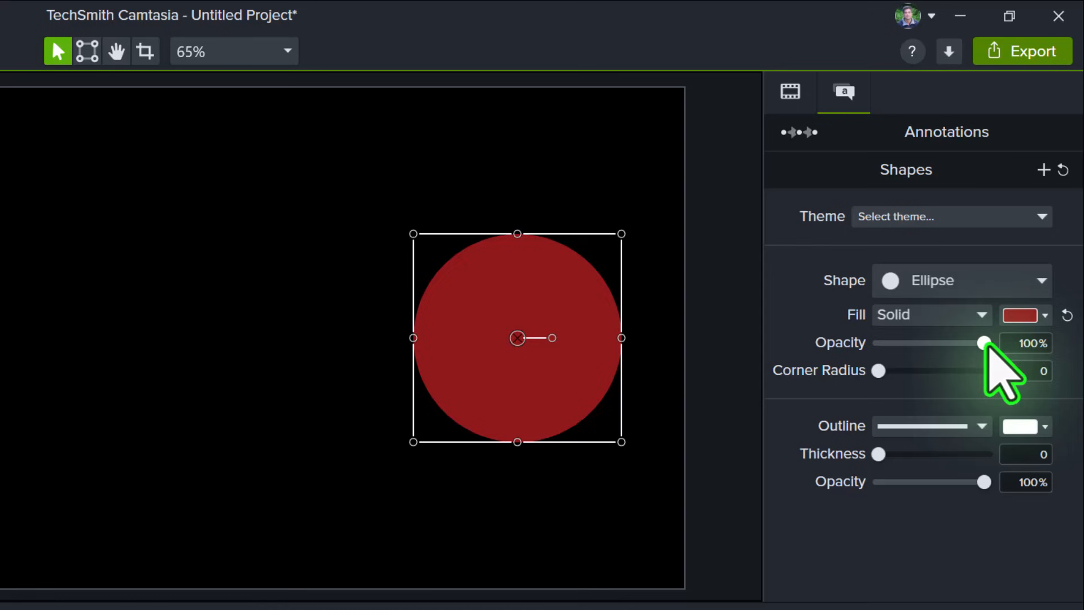
pyautogui.moveTo(986, 345); pyautogui.dragTo(831, 345)
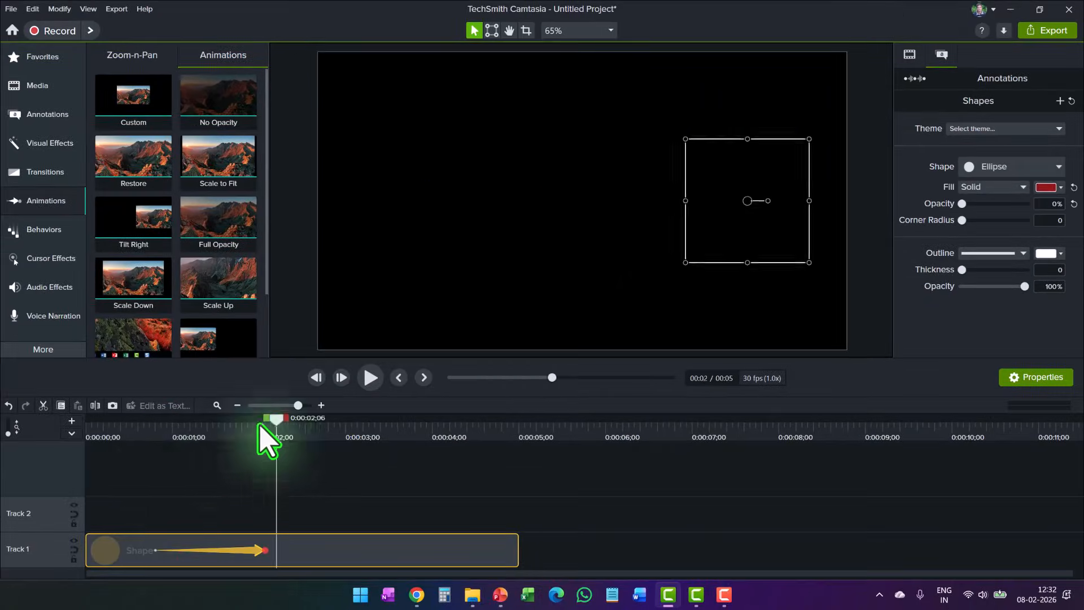
pyautogui.moveTo(261, 428); pyautogui.dragTo(128, 496)
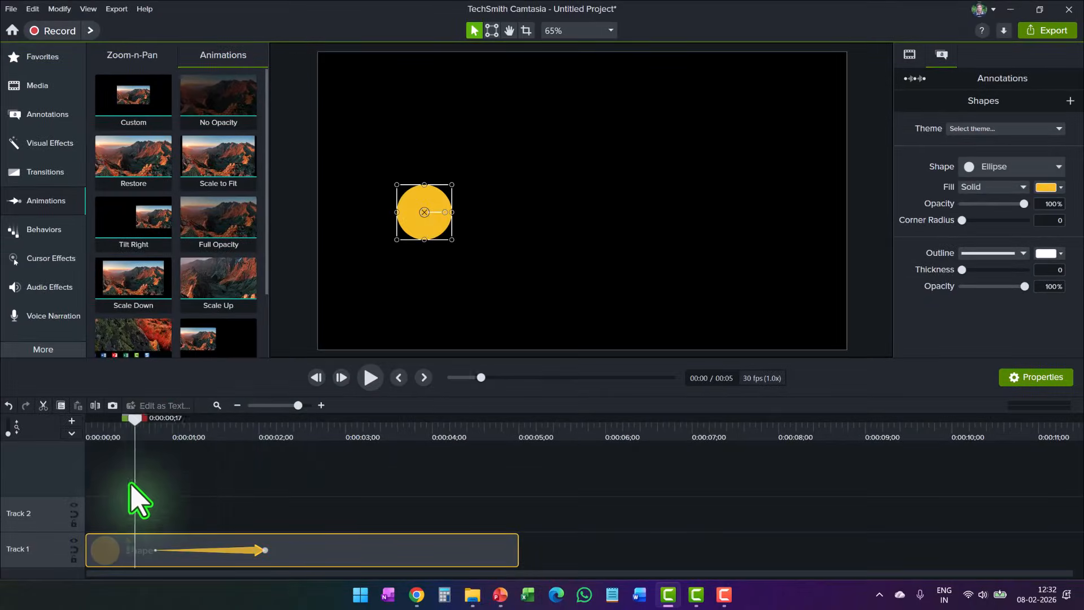
pyautogui.click(371, 377)
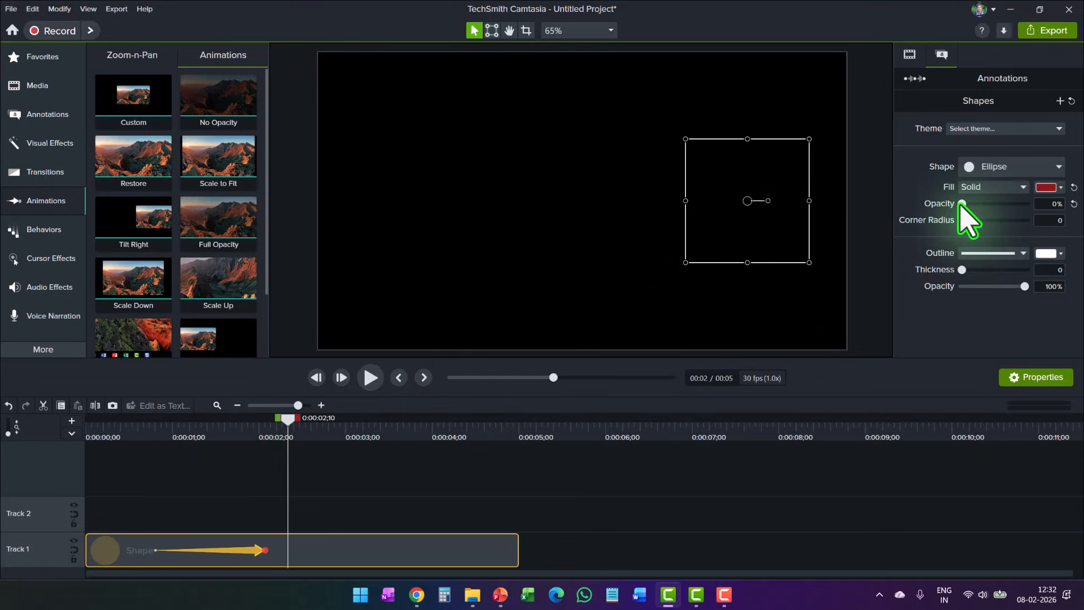
pyautogui.moveTo(962, 204); pyautogui.dragTo(1036, 208)
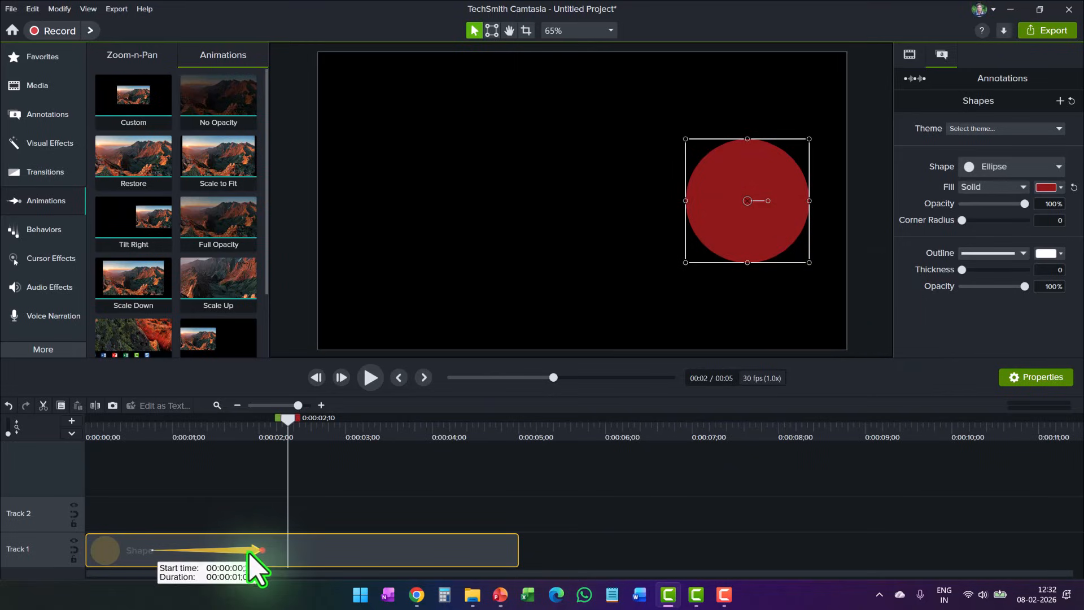
# Shorten the circle's animation to start at about 0:00:00;28, and move the red circle to the canvas's center at 0:00:01;29.
pyautogui.moveTo(250, 554); pyautogui.dragTo(232, 554)
pyautogui.moveTo(134, 551); pyautogui.dragTo(167, 551)
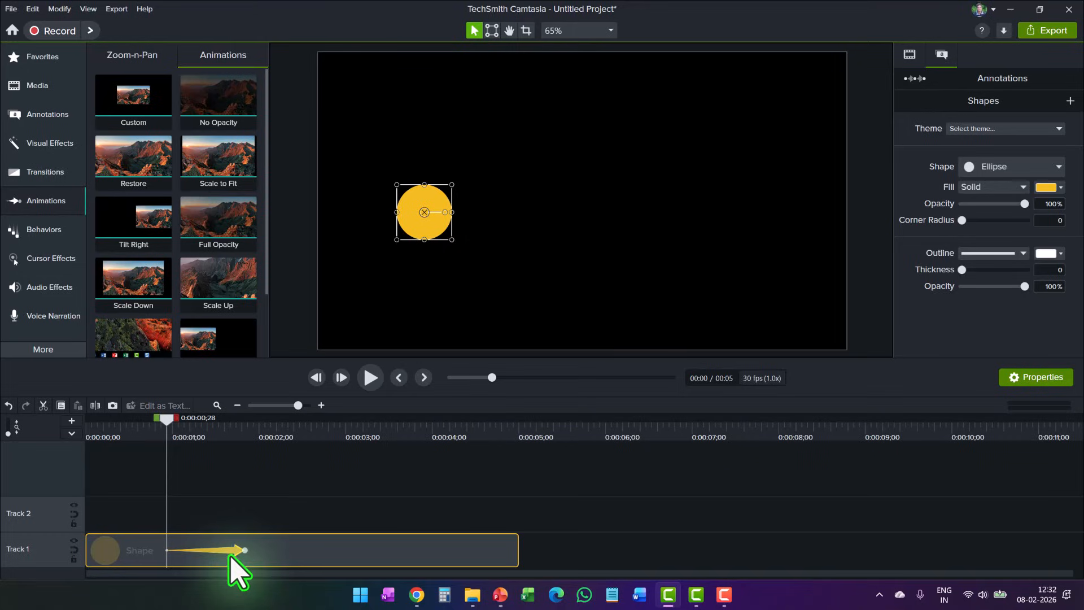
pyautogui.moveTo(167, 428); pyautogui.dragTo(247, 470)
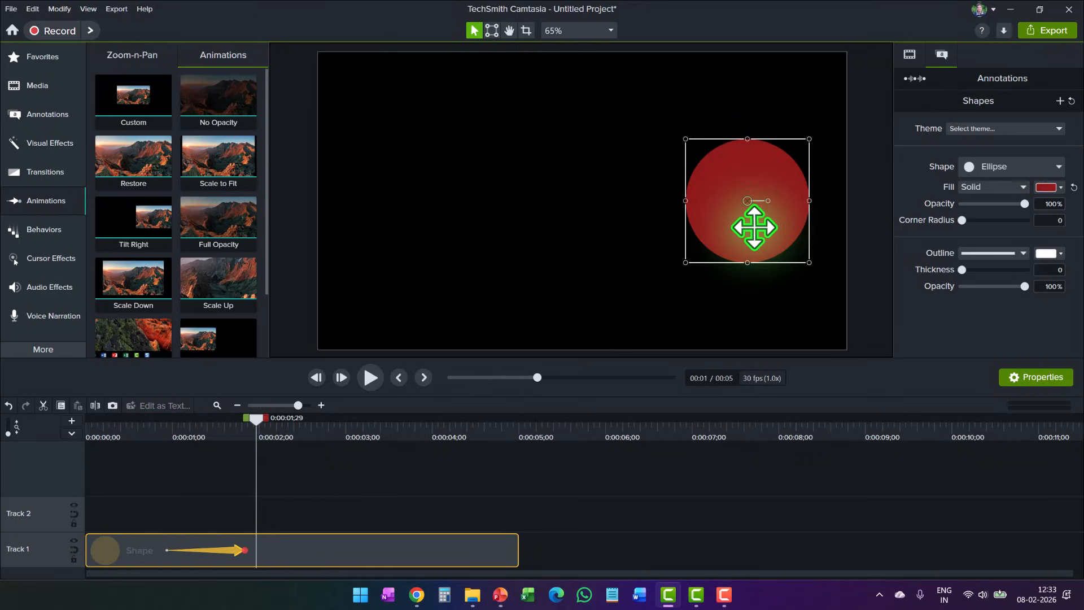
pyautogui.moveTo(750, 226); pyautogui.dragTo(593, 224)
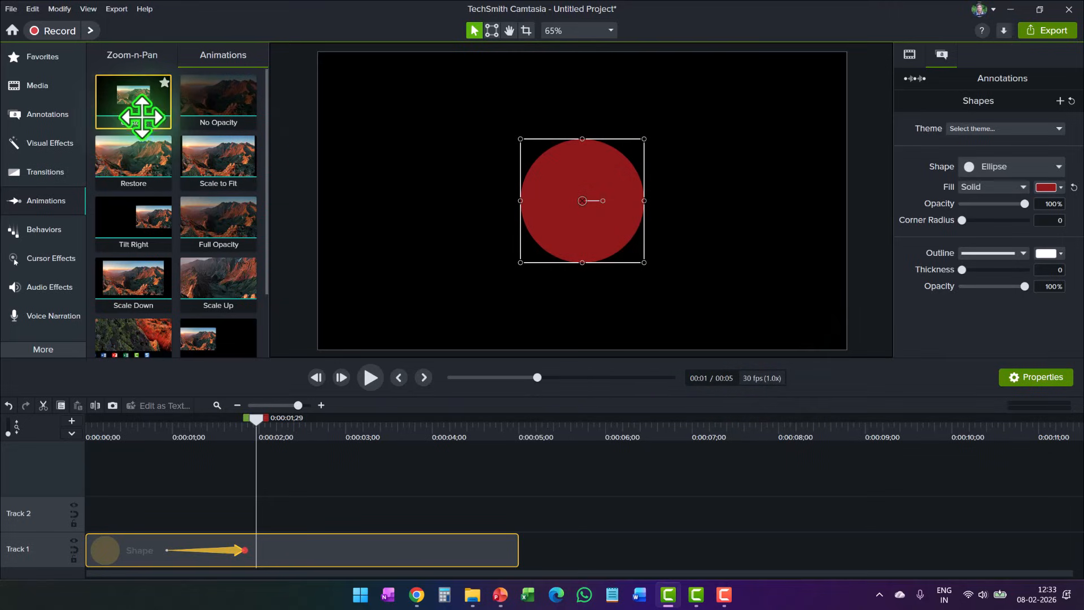
# Add a second Custom animation ending at about 0:00:03;28 to the circle clip, and check the frames before it.
pyautogui.moveTo(138, 109); pyautogui.dragTo(428, 553)
pyautogui.click(426, 428)
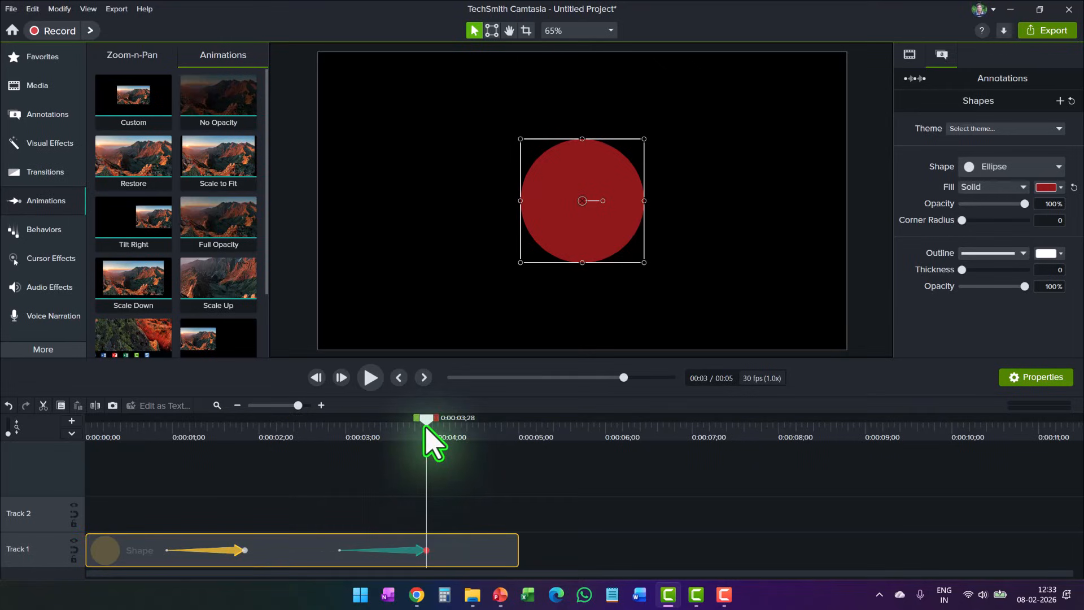
pyautogui.moveTo(426, 429); pyautogui.dragTo(328, 438)
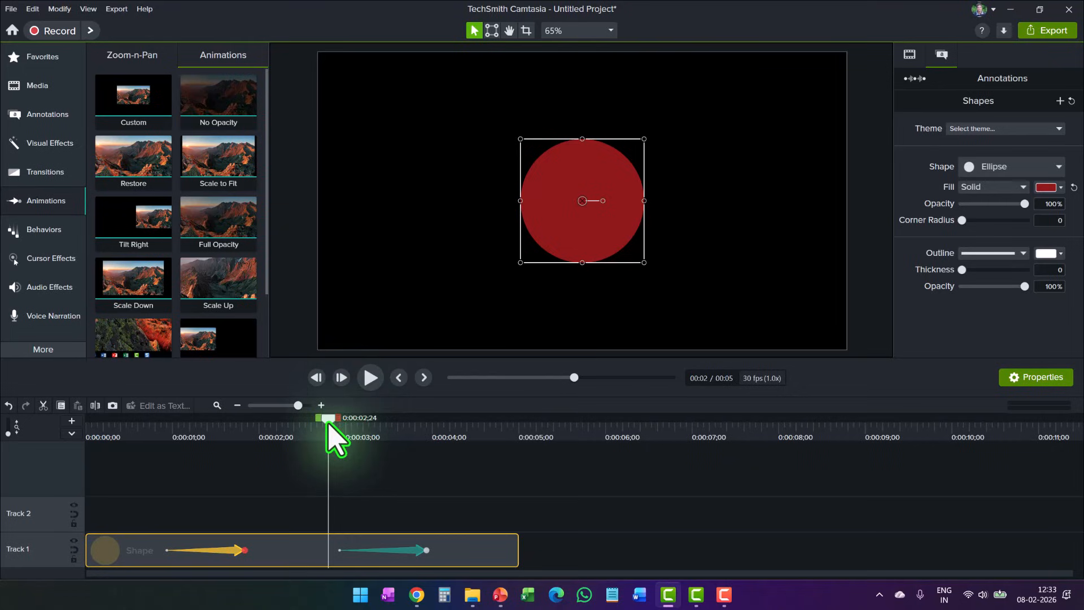
# Add a yellow reference circle on the canvas's right side at 0:00:04;09, and move and shrink the red circle to match it.
pyautogui.moveTo(329, 435); pyautogui.dragTo(458, 472)
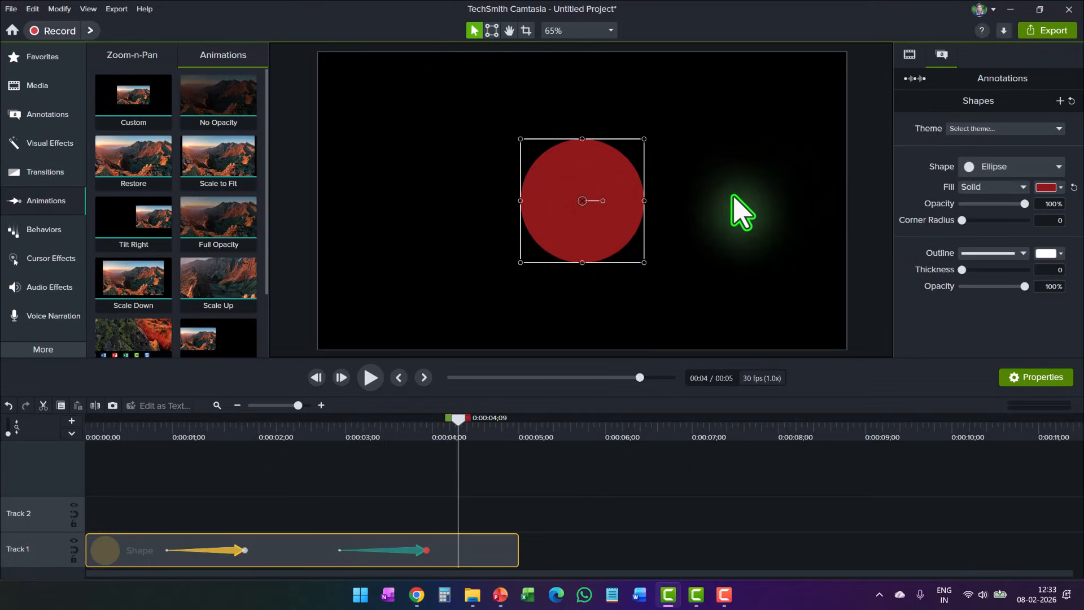
pyautogui.click(48, 116)
pyautogui.moveTo(107, 312); pyautogui.dragTo(750, 203)
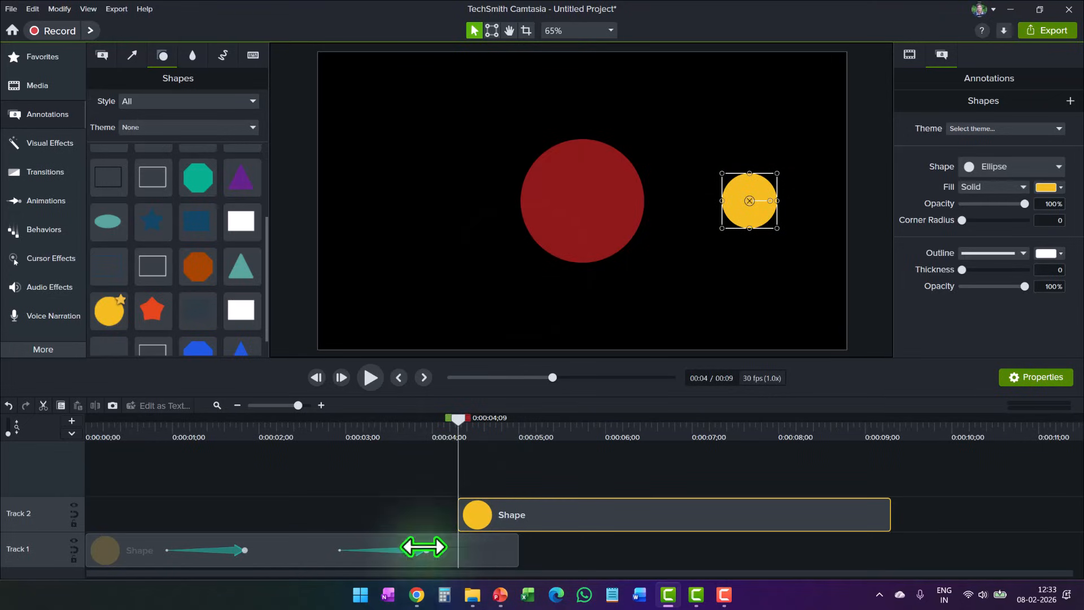
pyautogui.click(557, 199)
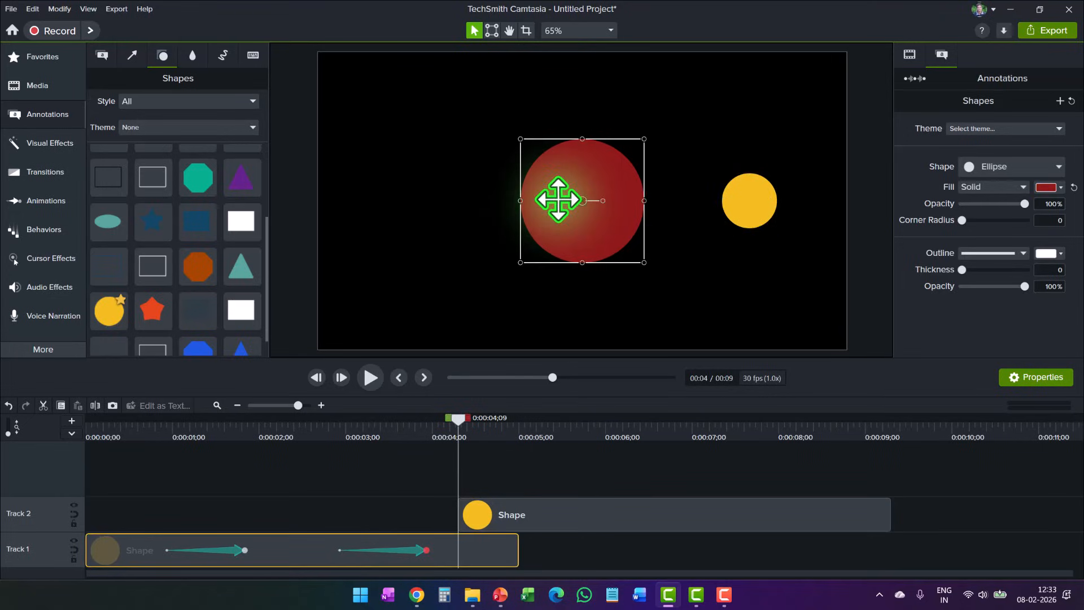
pyautogui.moveTo(557, 198); pyautogui.dragTo(762, 224)
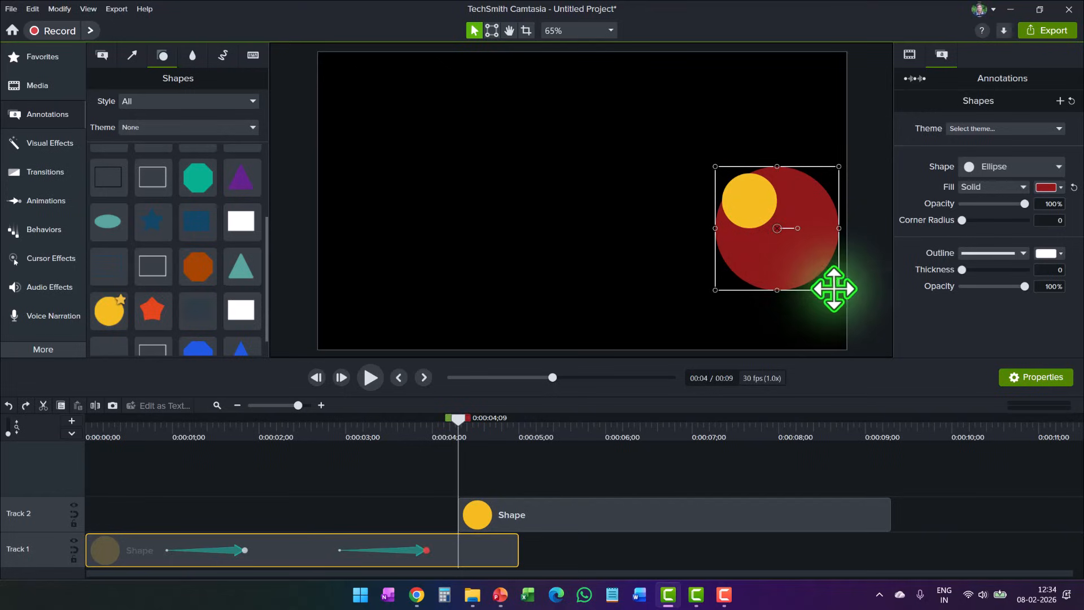
pyautogui.moveTo(839, 290); pyautogui.dragTo(777, 228)
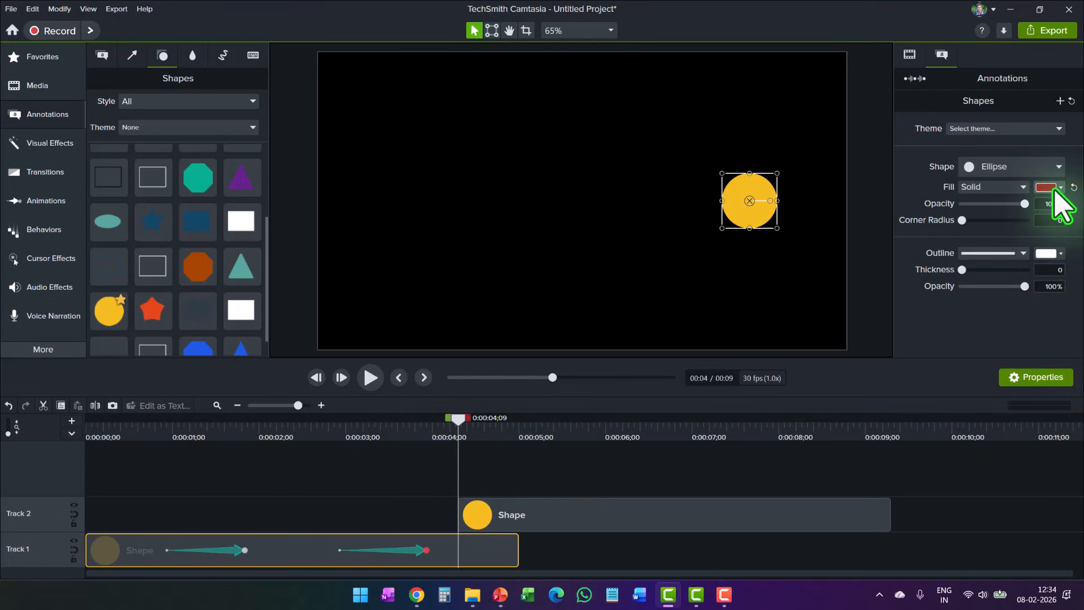
# Set the animated circle's fill to the saved yellow, delete the reference circle from Track 2, and scrub through the result.
pyautogui.click(1055, 188)
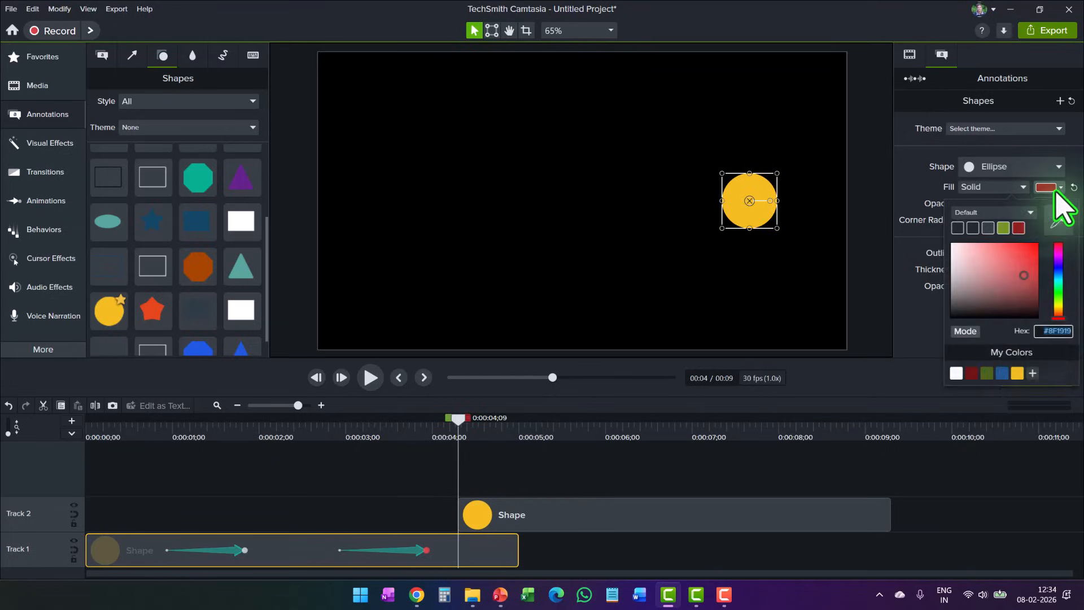
pyautogui.click(1017, 374)
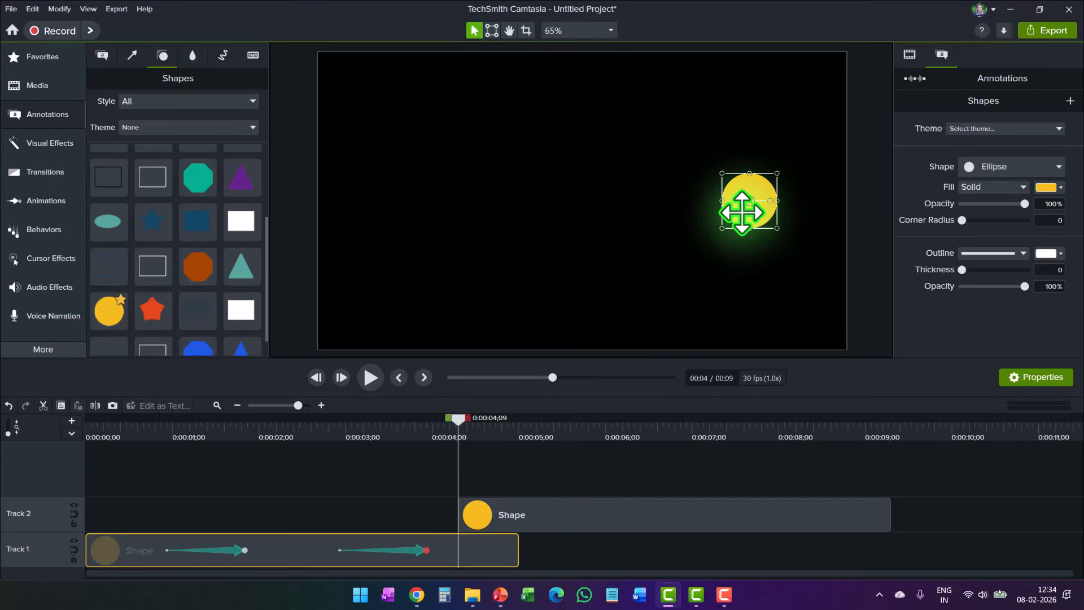
pyautogui.click(565, 517)
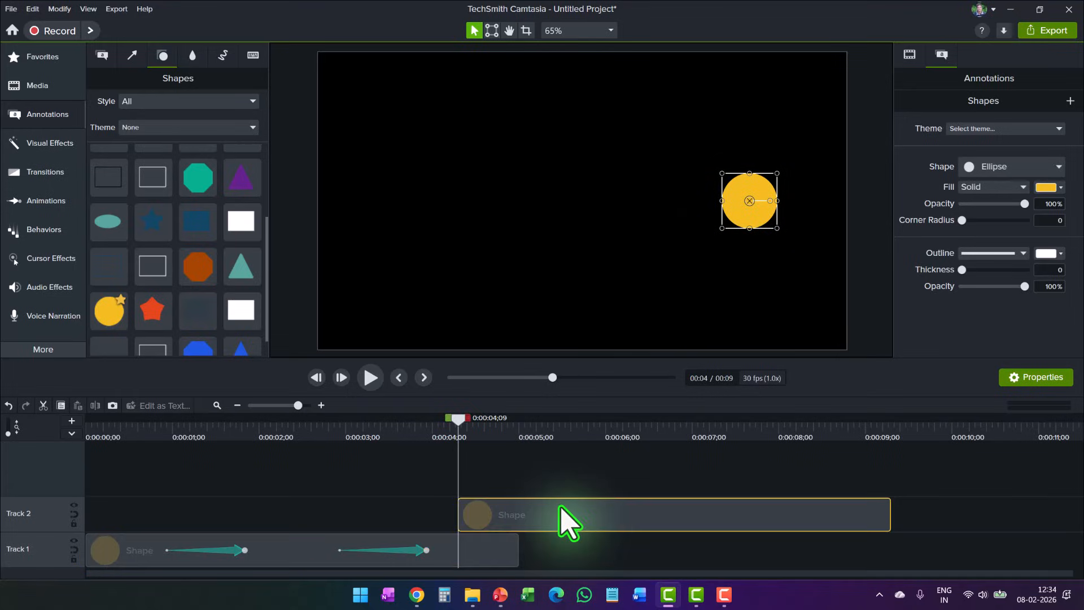
pyautogui.press('Delete')
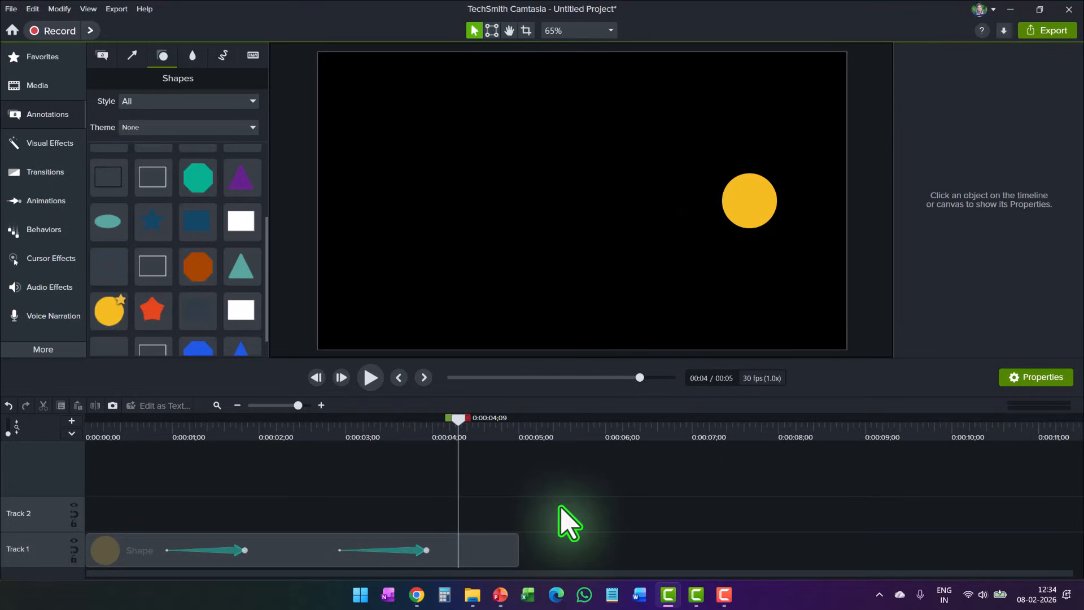
pyautogui.moveTo(331, 442); pyautogui.dragTo(98, 485)
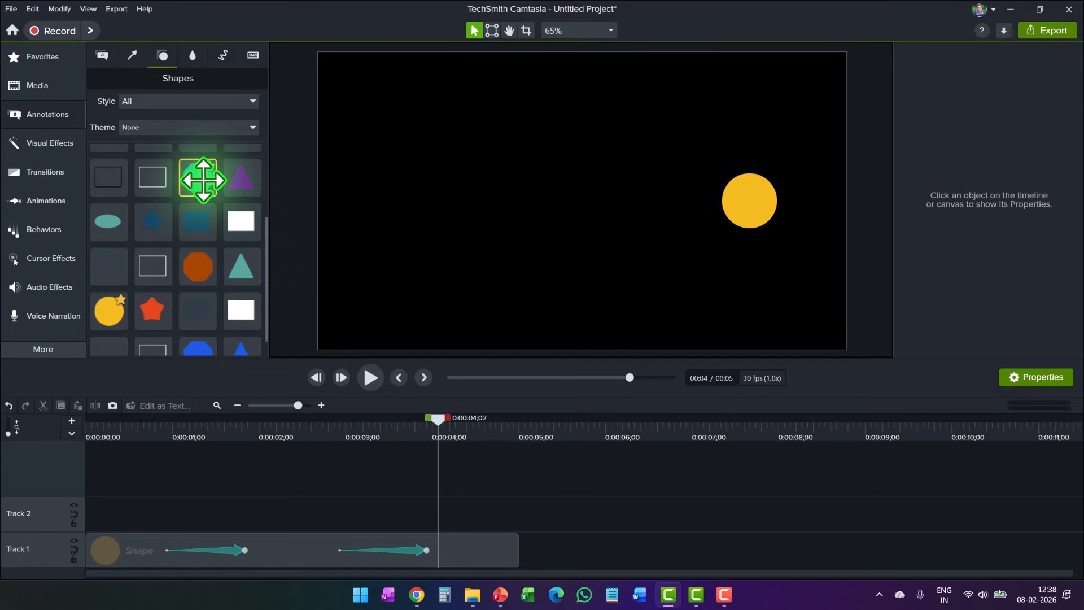
# Add a green octagon at the start of Track 2 and place it on the canvas's left side.
pyautogui.moveTo(199, 181); pyautogui.dragTo(124, 516)
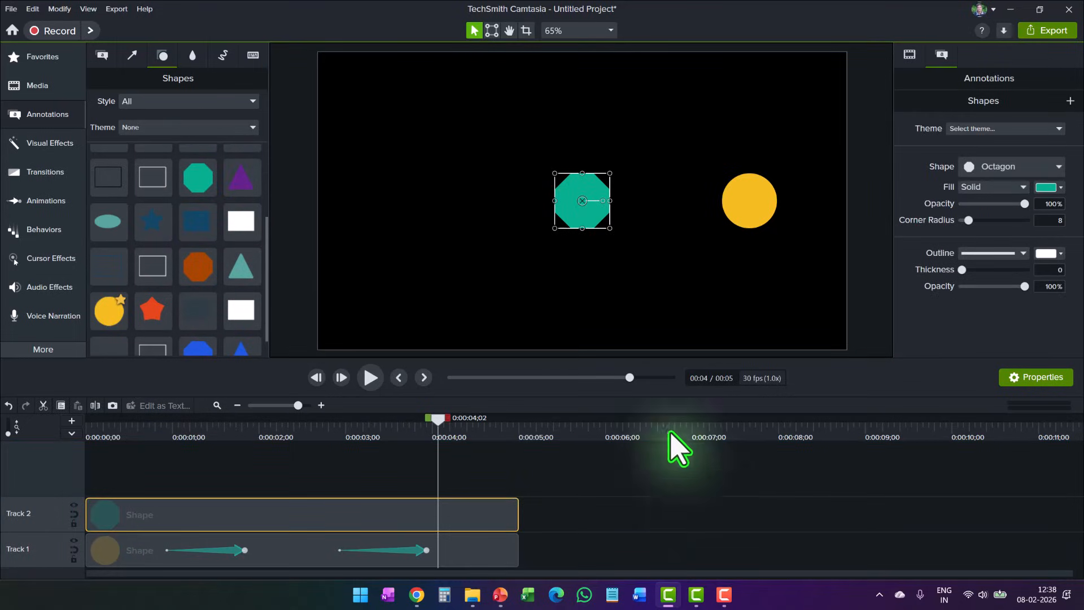
pyautogui.moveTo(576, 213); pyautogui.dragTo(393, 215)
pyautogui.click(658, 473)
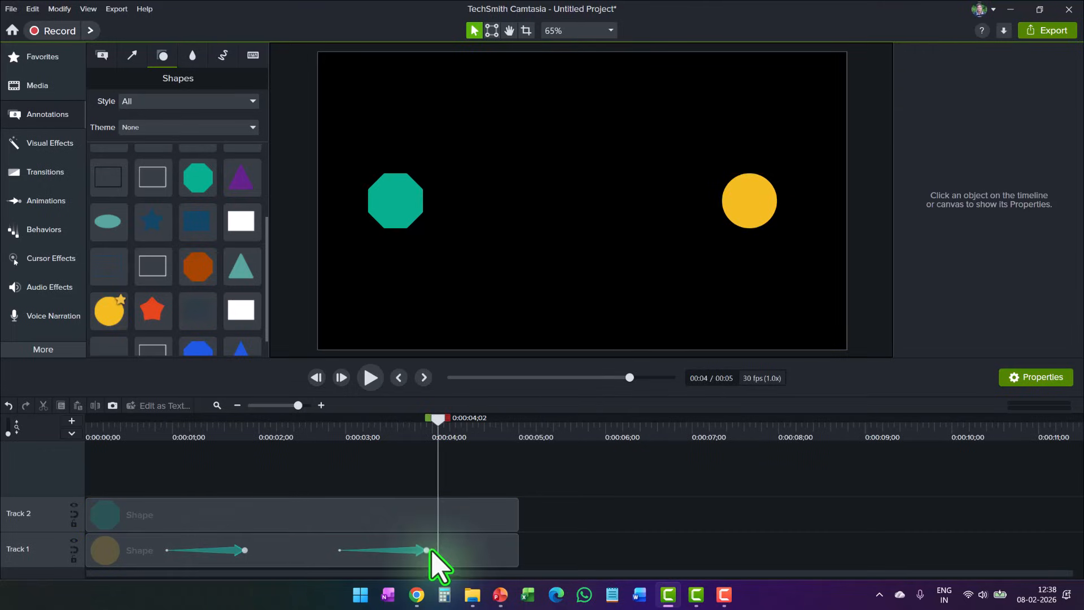
# Copy both Custom animations from the circle on Track 1 and paste them onto the octagon clip on Track 2.
pyautogui.click(235, 551)
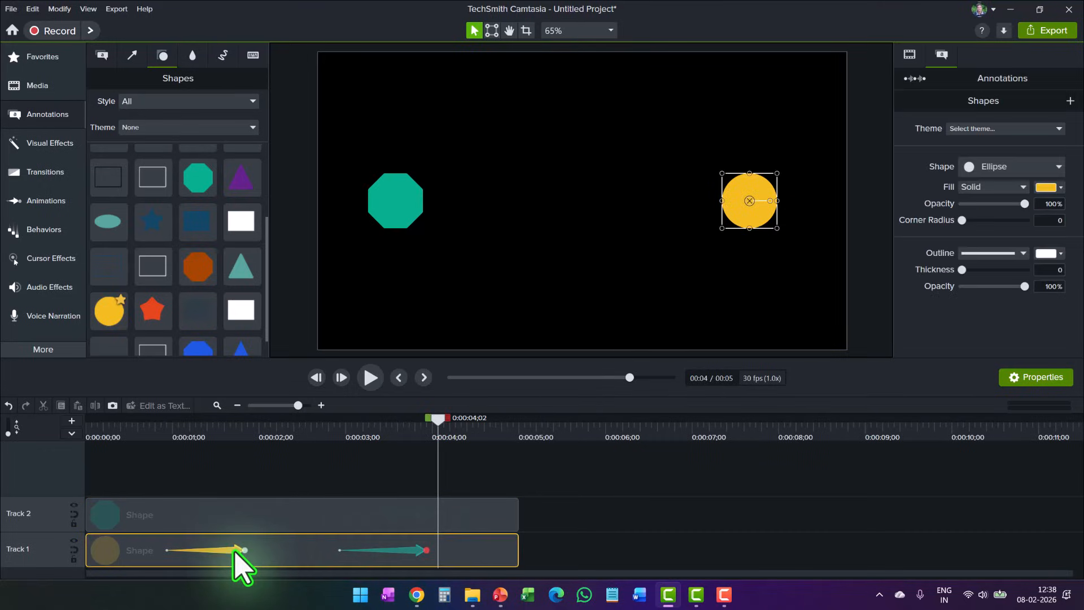
pyautogui.rightClick(411, 550)
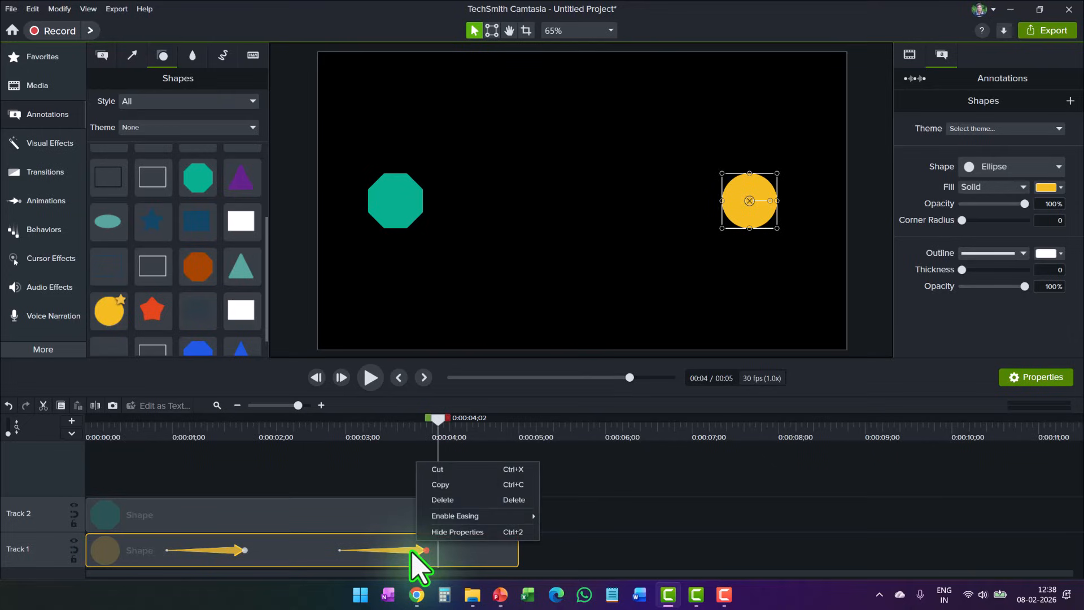
pyautogui.click(278, 520)
pyautogui.click(272, 523)
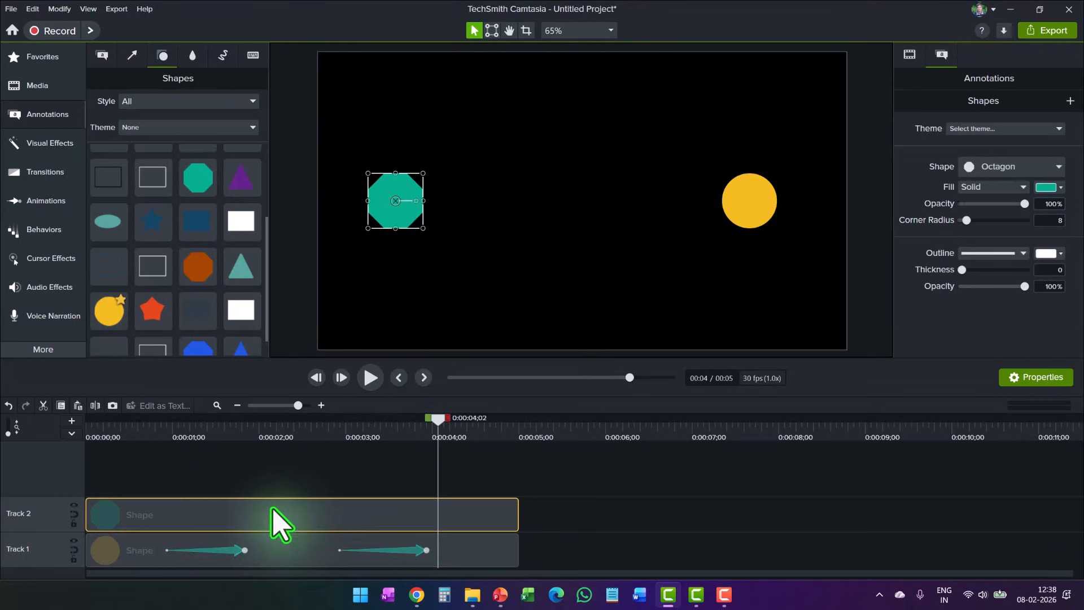
pyautogui.rightClick(308, 505)
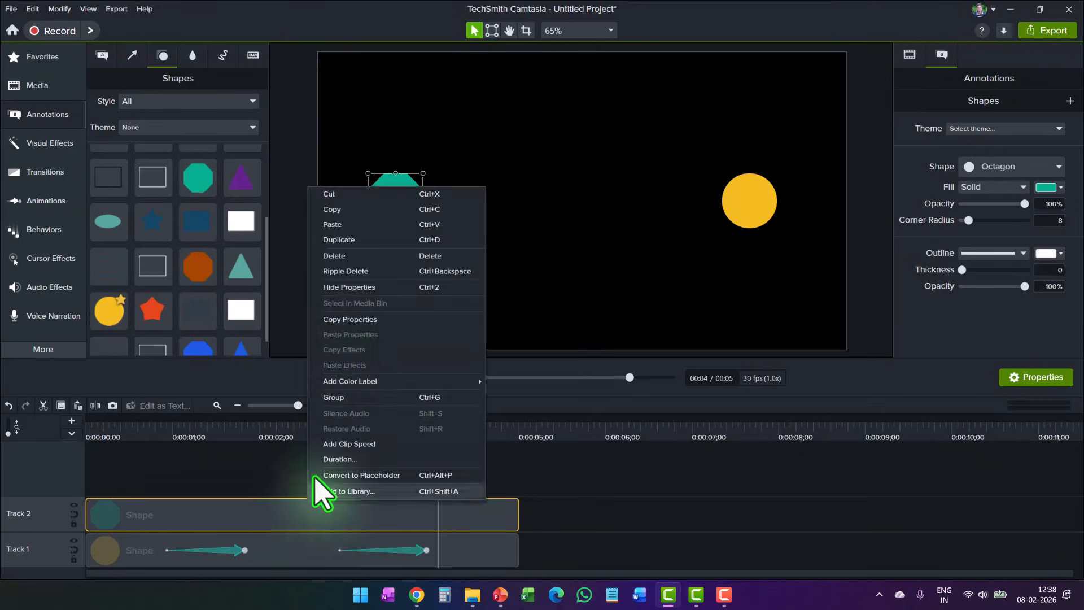
pyautogui.click(339, 225)
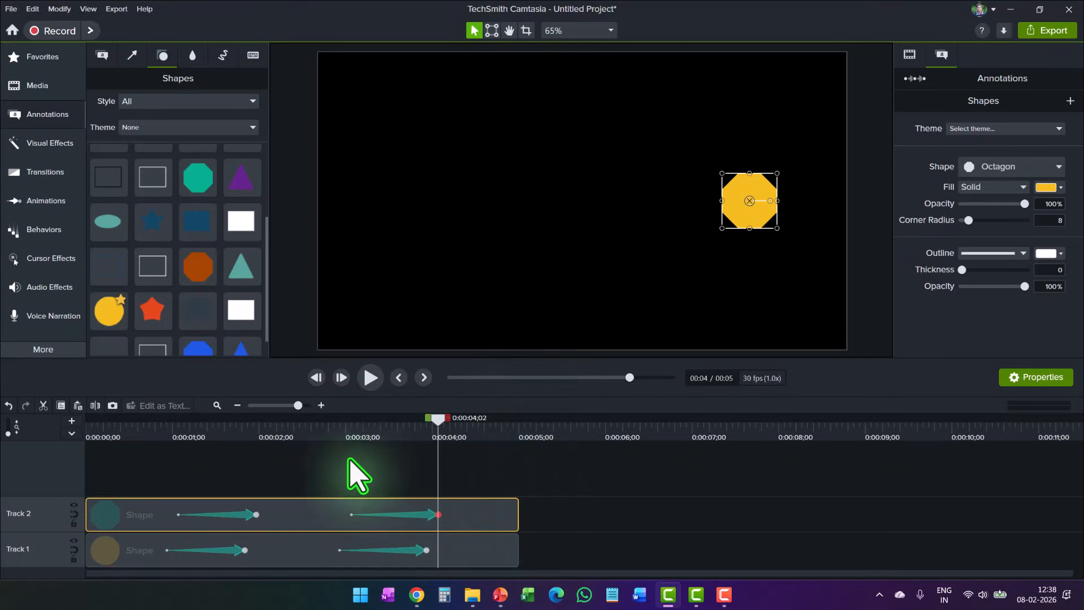
# Move the octagon over the yellow circle at 0:00:00;14, and preview both shapes' animations up to about 0:00:03;08.
pyautogui.moveTo(343, 430); pyautogui.dragTo(127, 438)
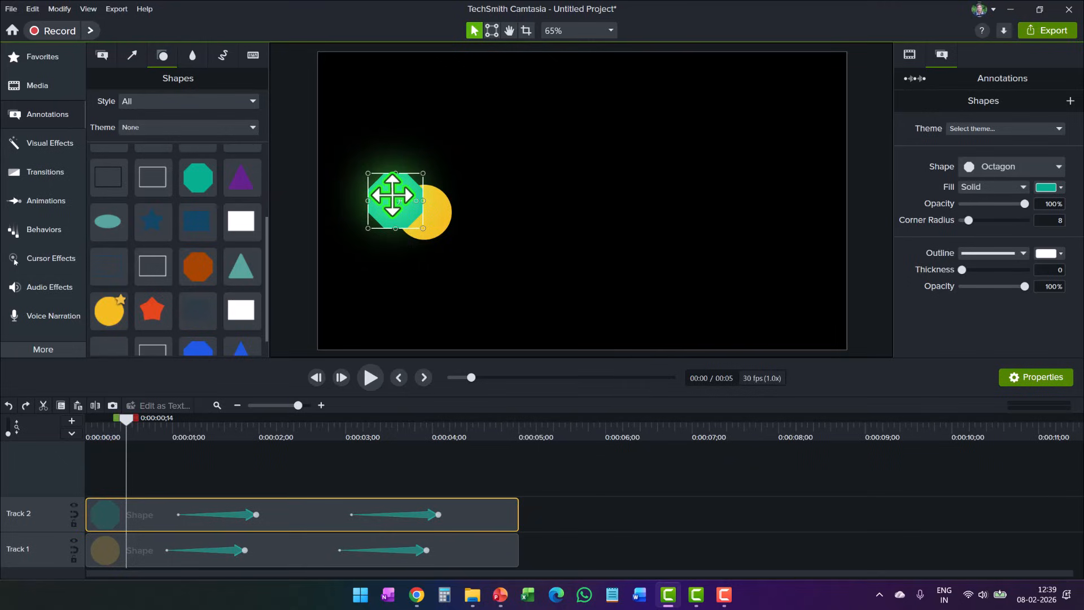
pyautogui.moveTo(392, 195); pyautogui.dragTo(421, 213)
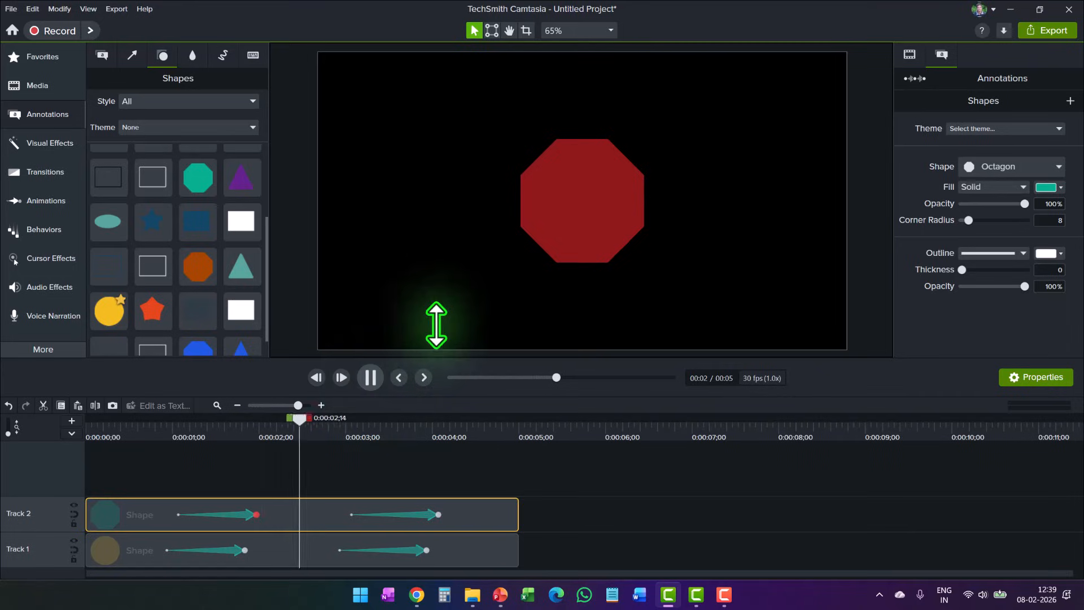
pyautogui.click(373, 378)
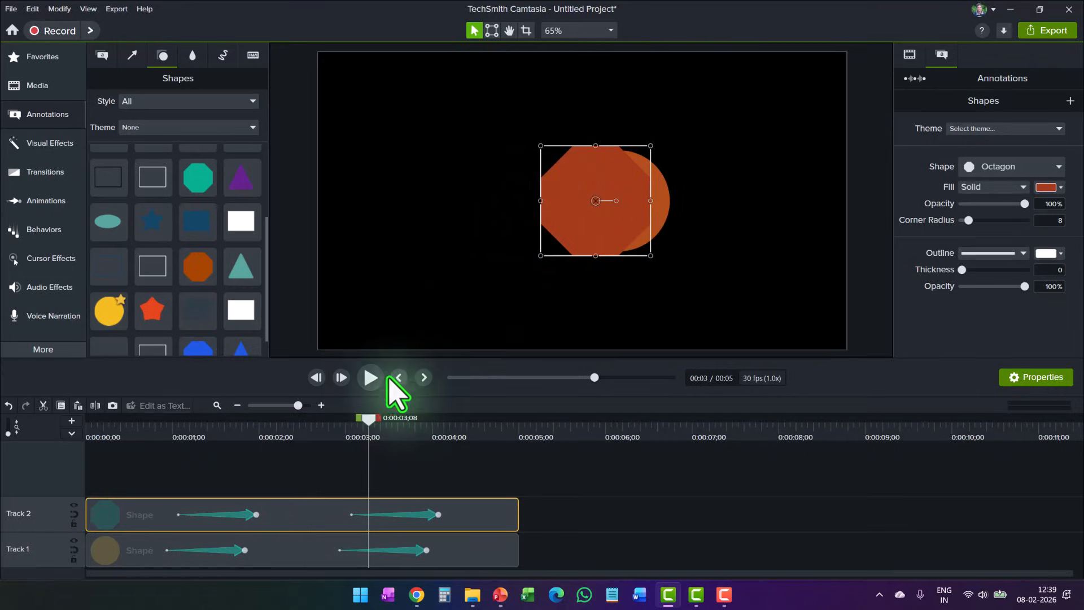
# Preview the rest of both shapes' animations and delete the octagon clip from Track 2.
pyautogui.click(371, 377)
pyautogui.click(372, 377)
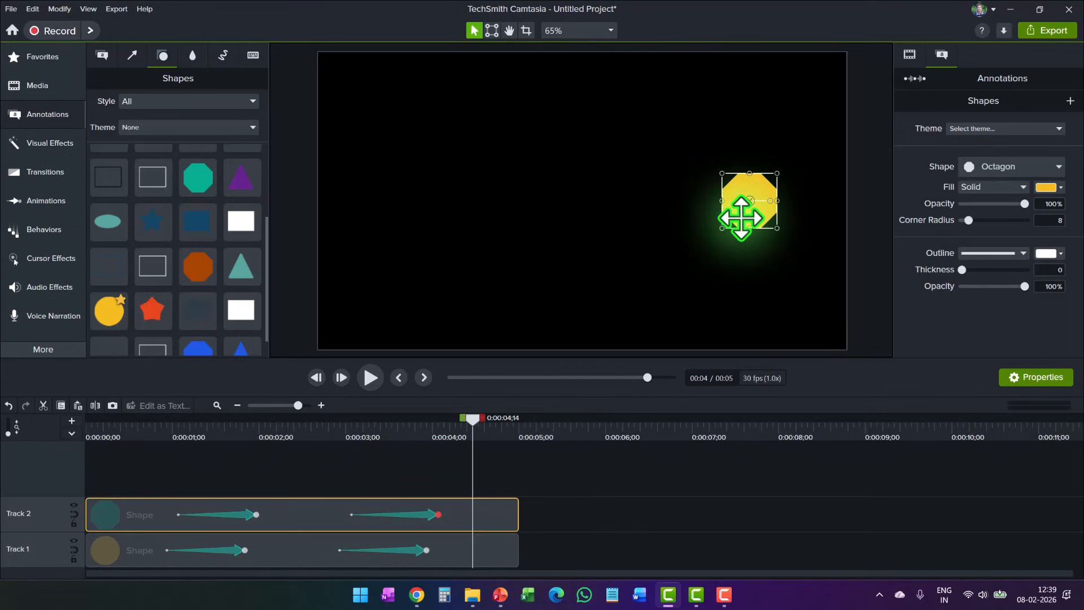
pyautogui.click(276, 550)
pyautogui.click(287, 521)
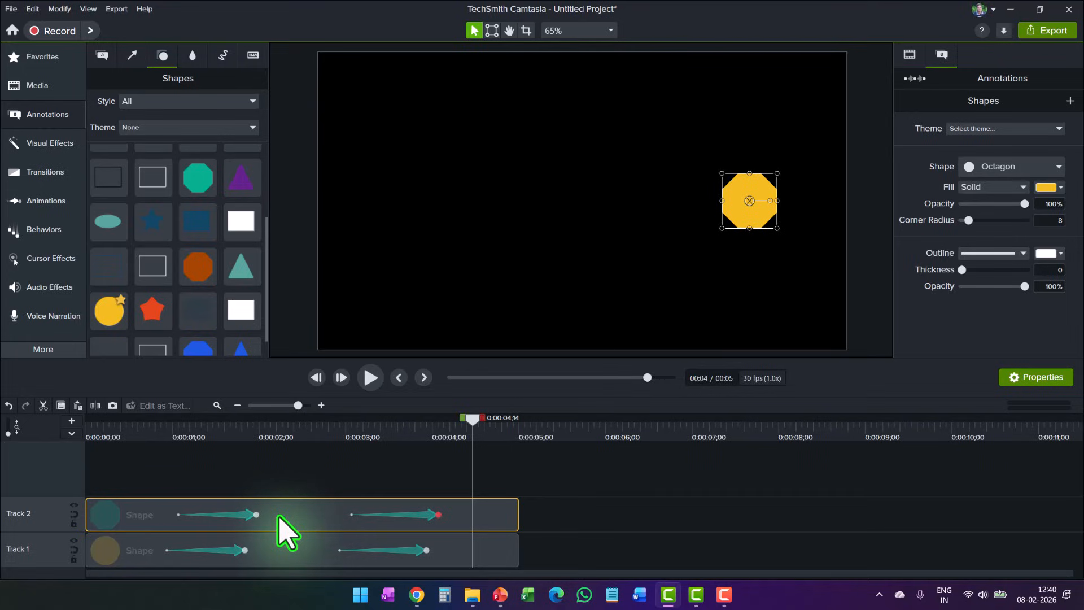
pyautogui.press('Delete')
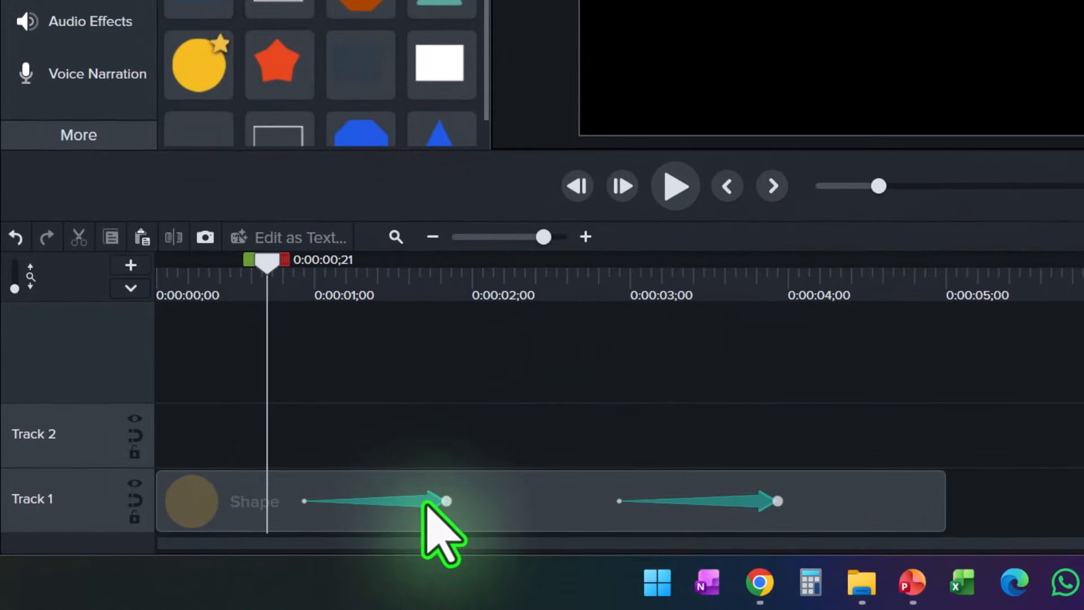
# Set the easing of the circle's first Custom animation on Track 1 to Spring and preview that animation twice.
pyautogui.click(234, 551)
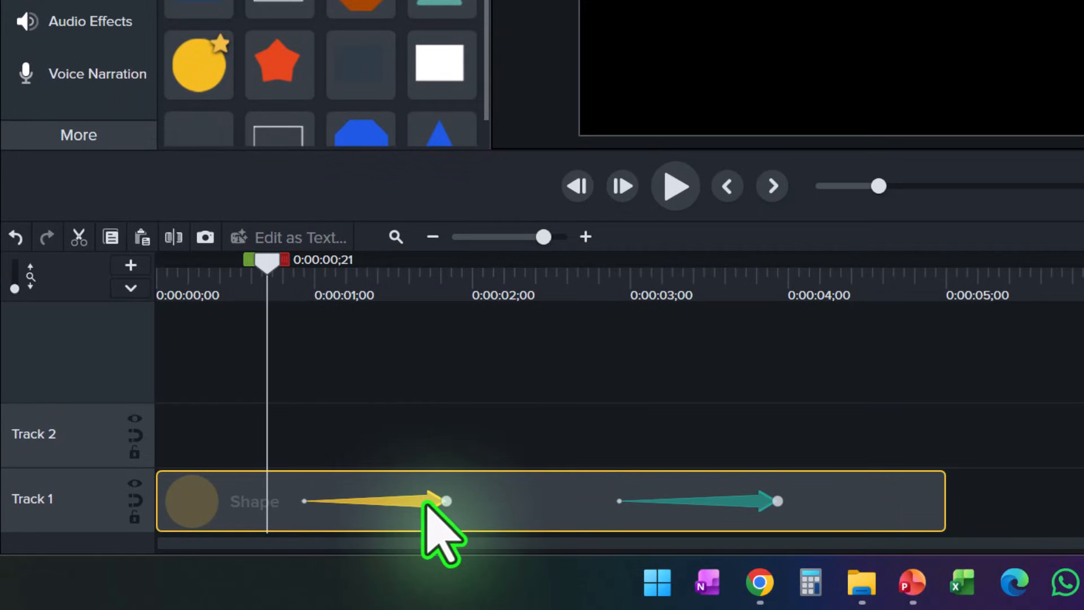
pyautogui.rightClick(429, 508)
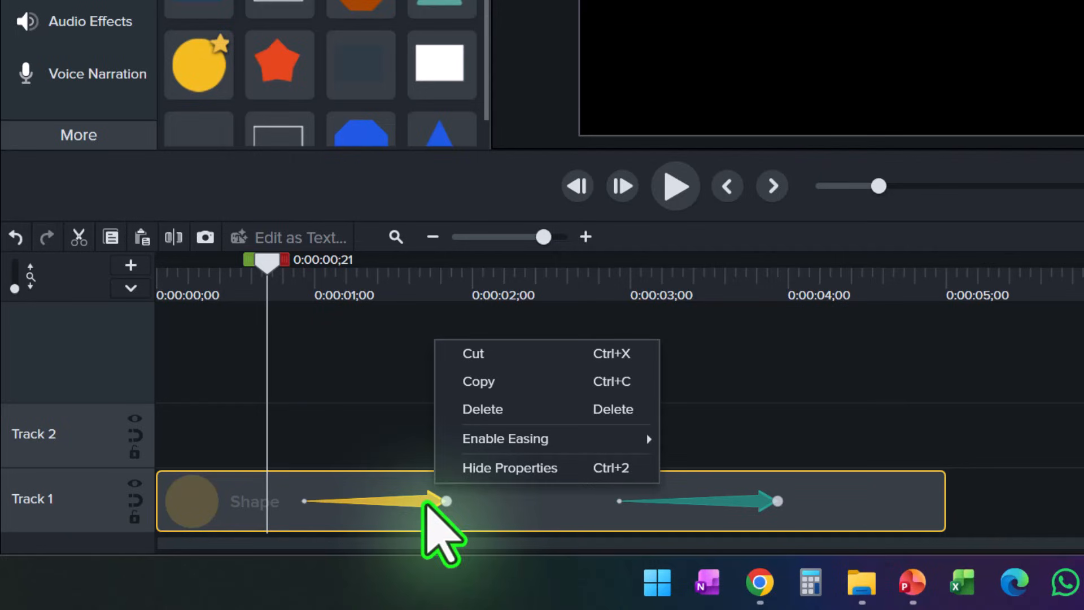
pyautogui.moveTo(516, 440)
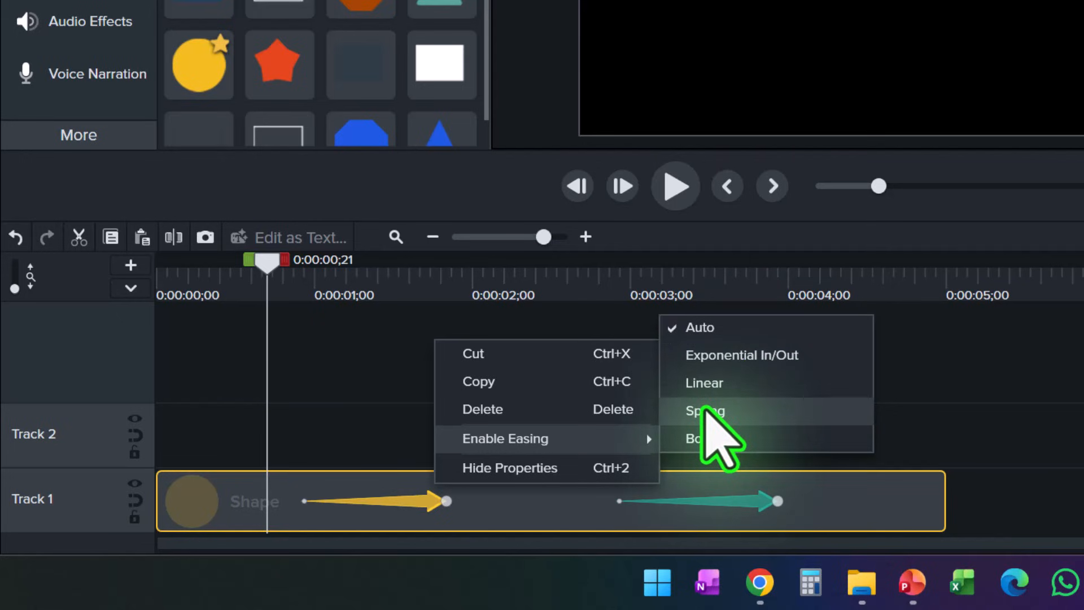
pyautogui.click(704, 409)
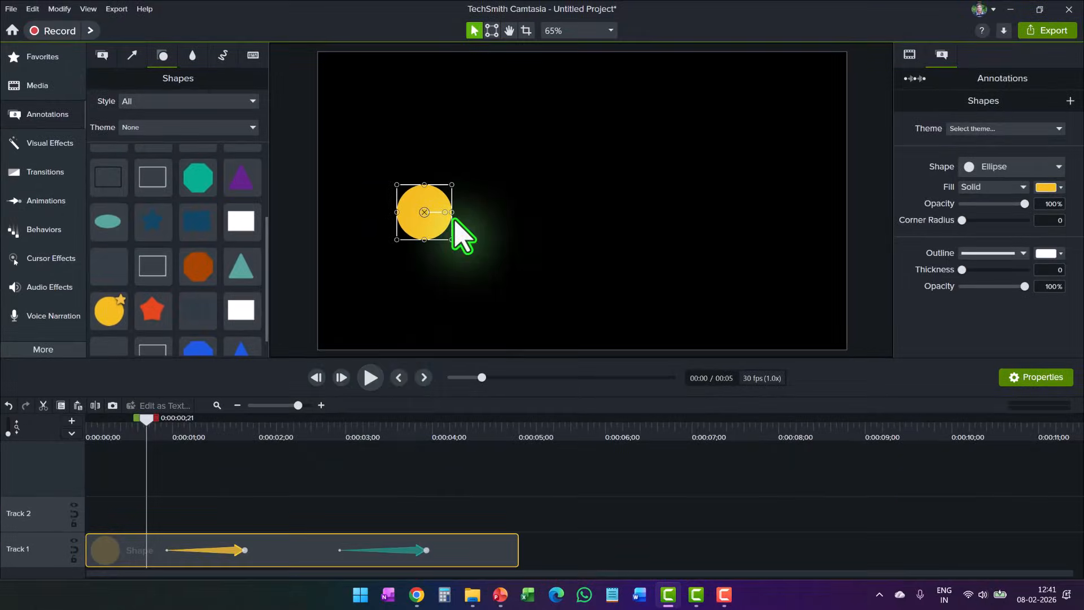
pyautogui.click(370, 378)
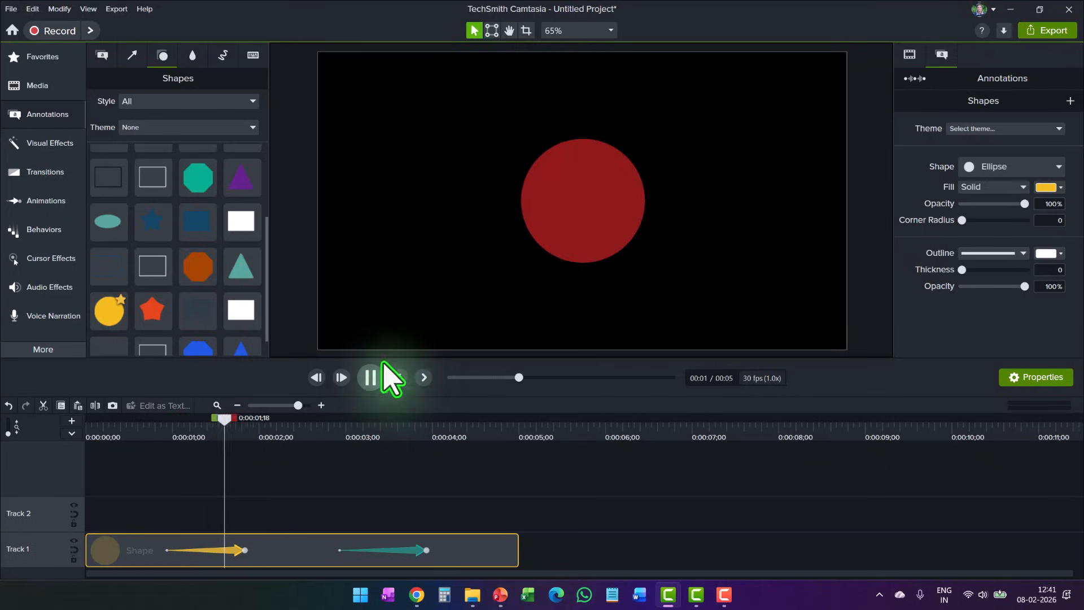
pyautogui.click(373, 377)
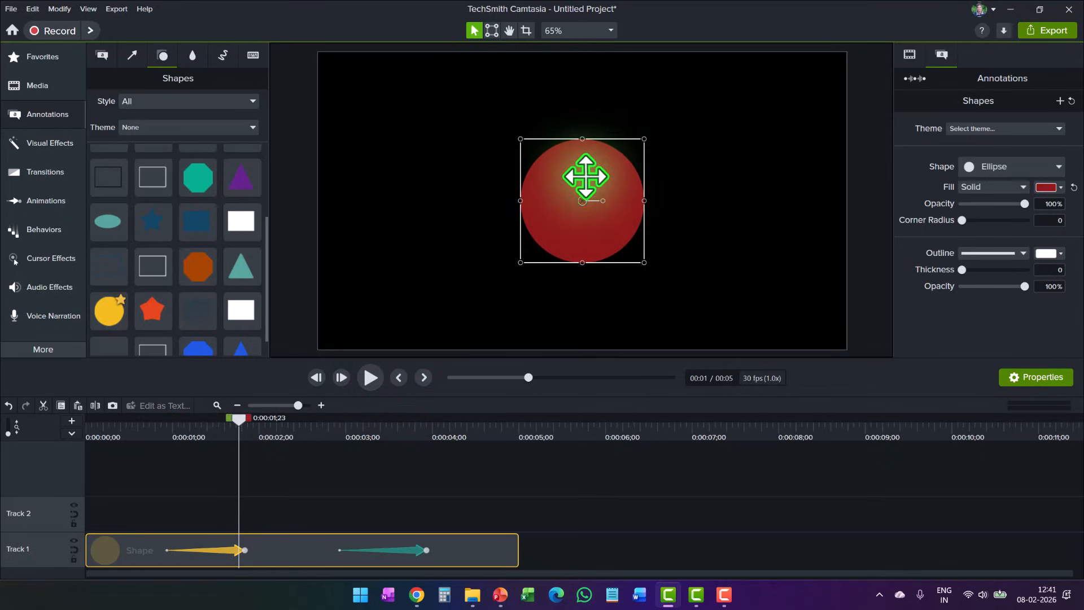
pyautogui.moveTo(240, 421); pyautogui.dragTo(150, 452)
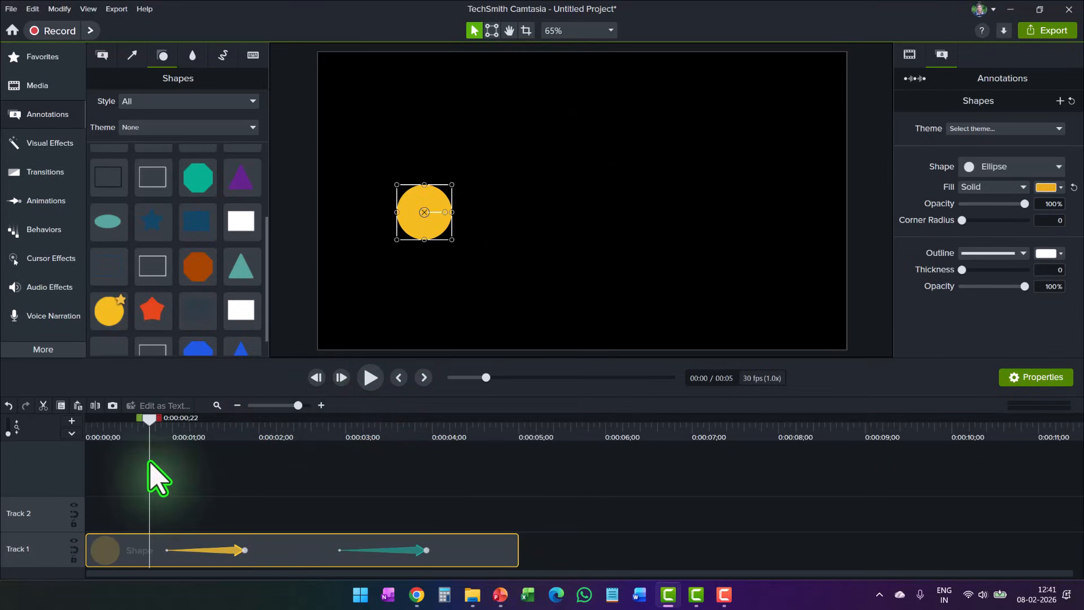
pyautogui.click(370, 378)
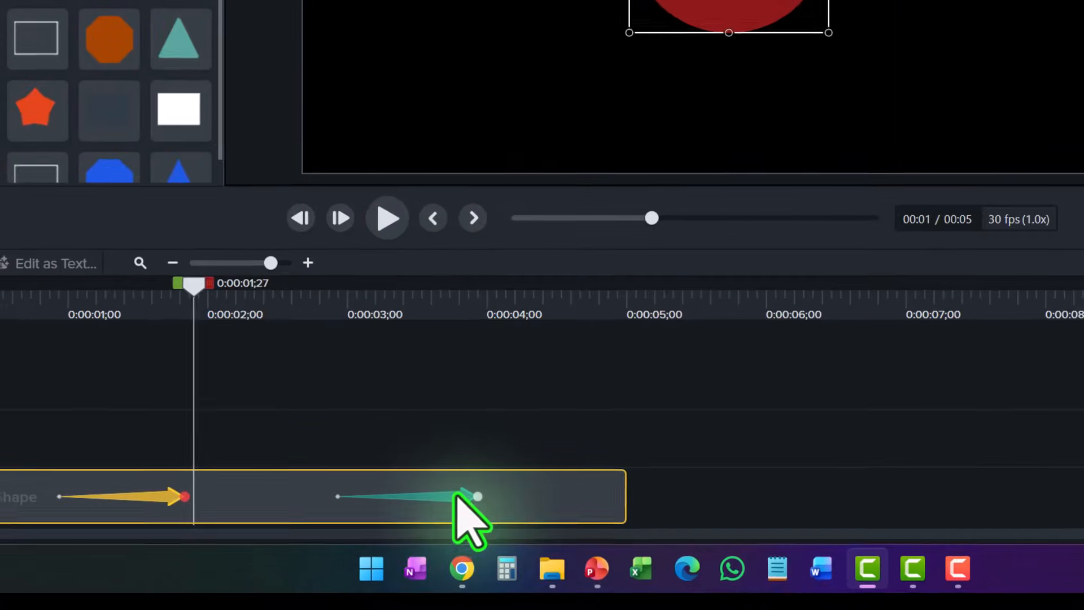
# Set the easing of the circle's second Custom animation to Bounce and play it back to about 0:00:04;10.
pyautogui.rightClick(458, 497)
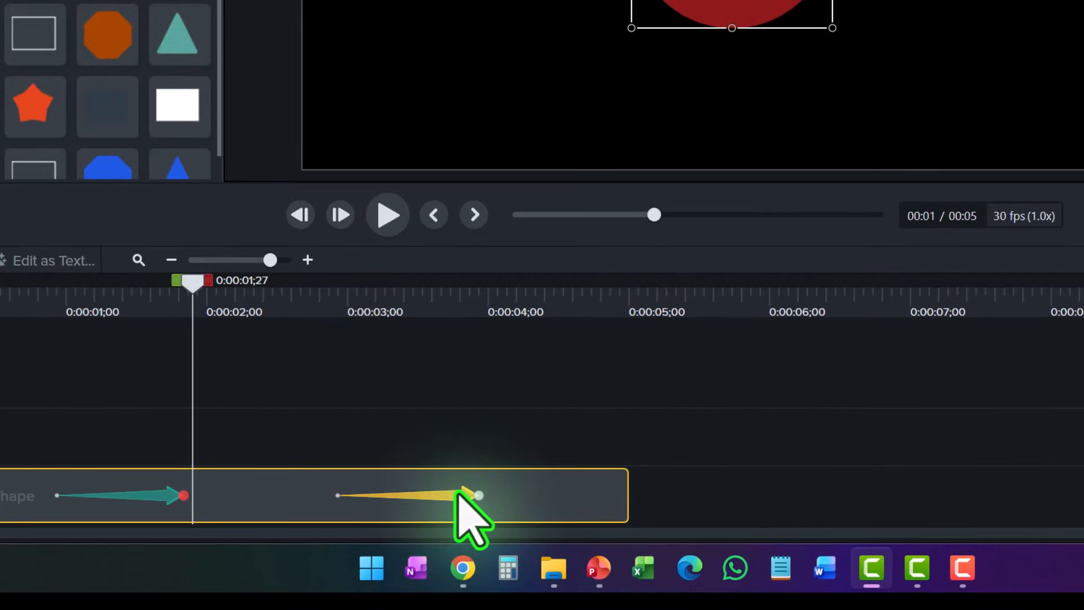
pyautogui.moveTo(551, 435)
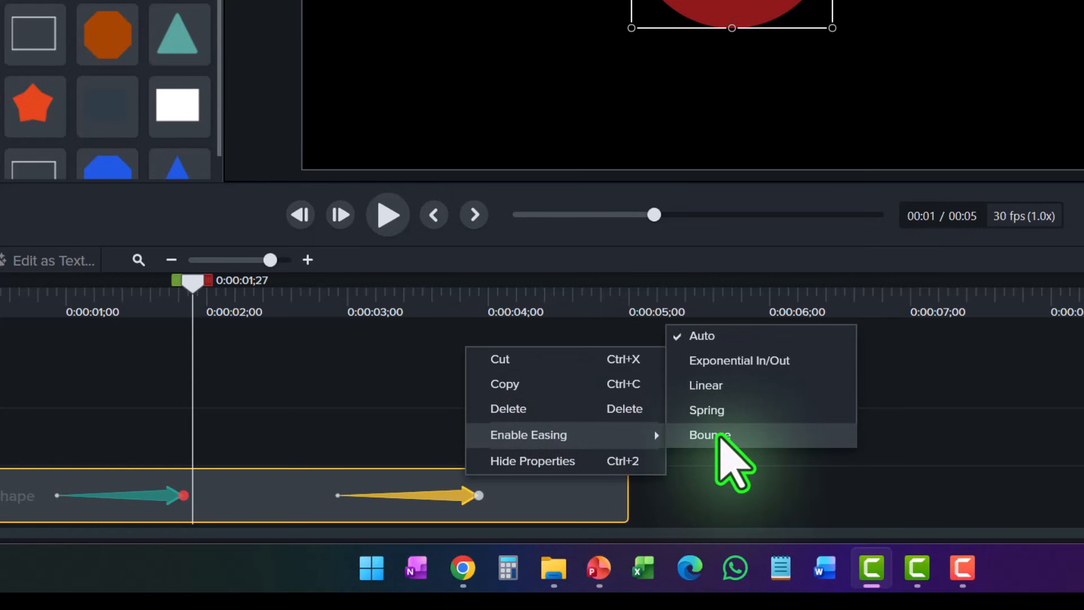
pyautogui.click(718, 435)
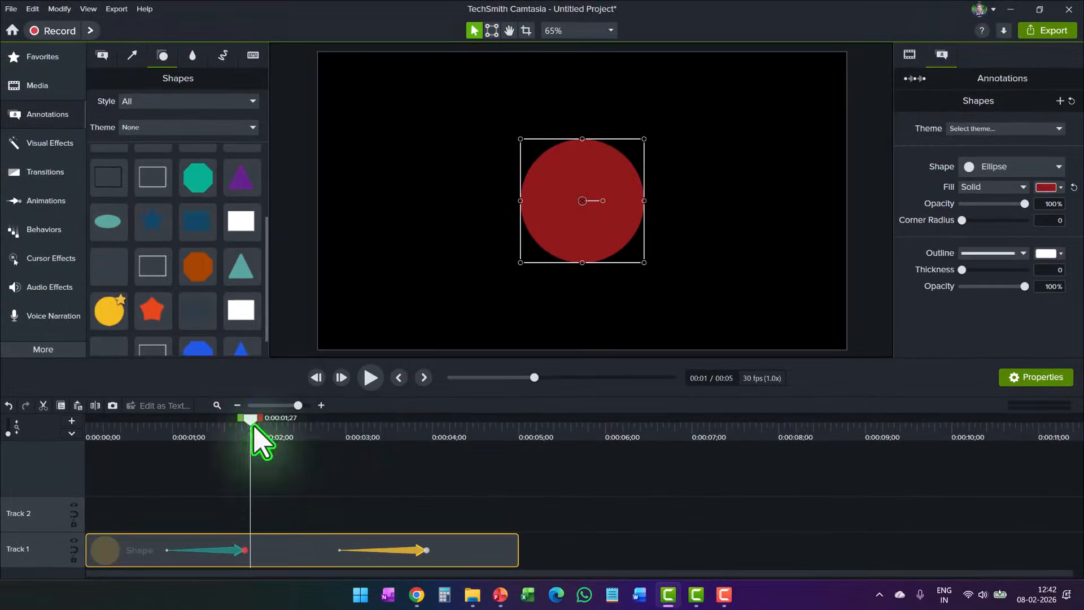
pyautogui.click(370, 377)
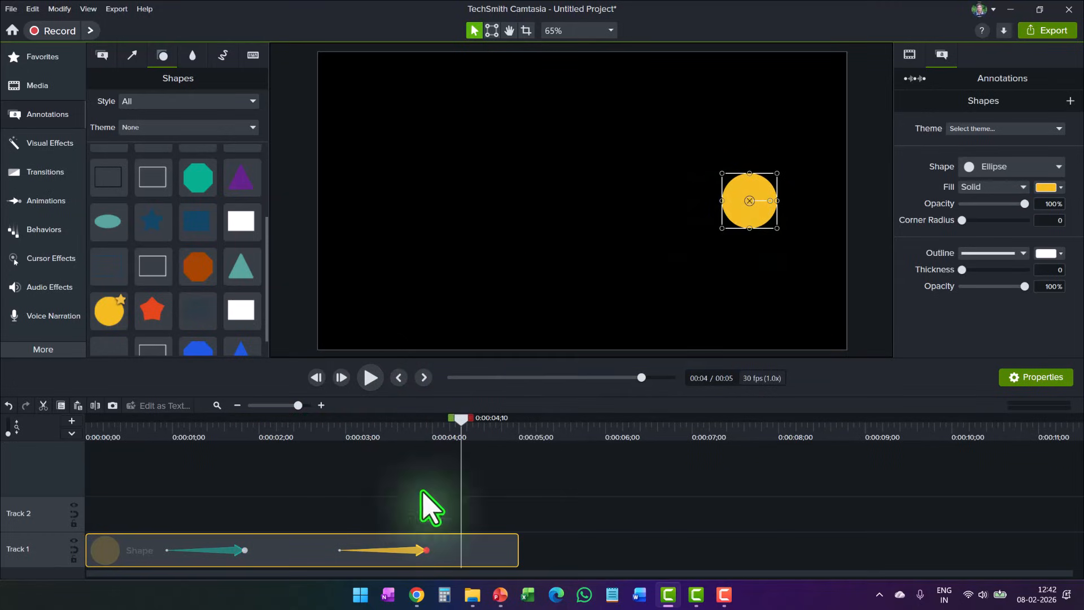